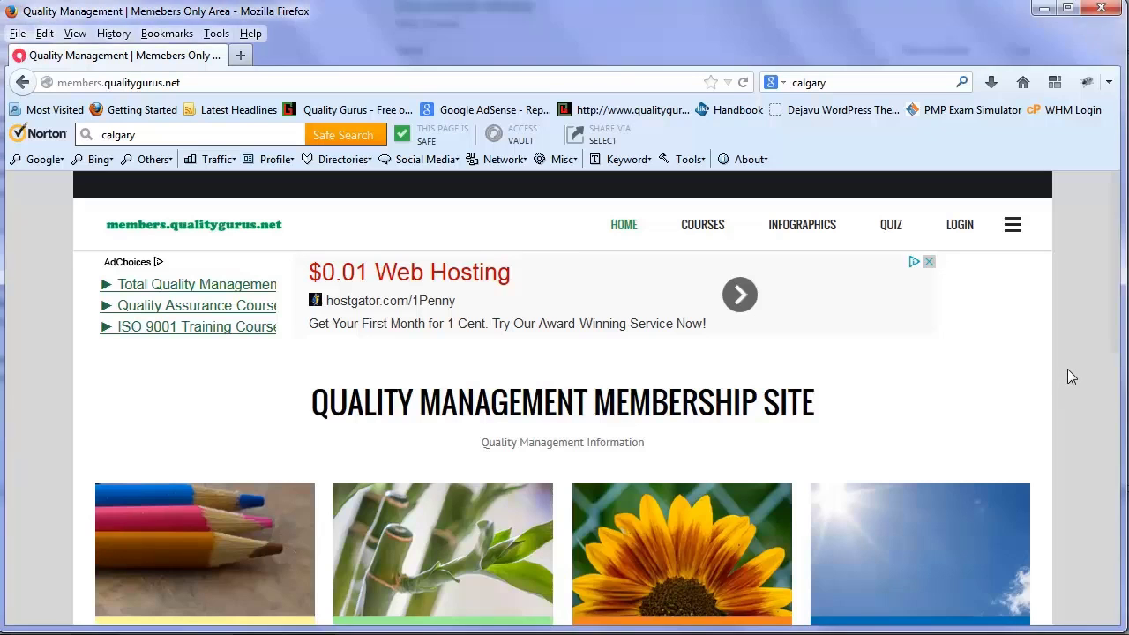
Open the Create Your Own eLearning Site course from the membership site's Courses section.
{"action": "scroll", "coordinate": [1068, 368], "scroll_direction": "down", "scroll_amount": 3}
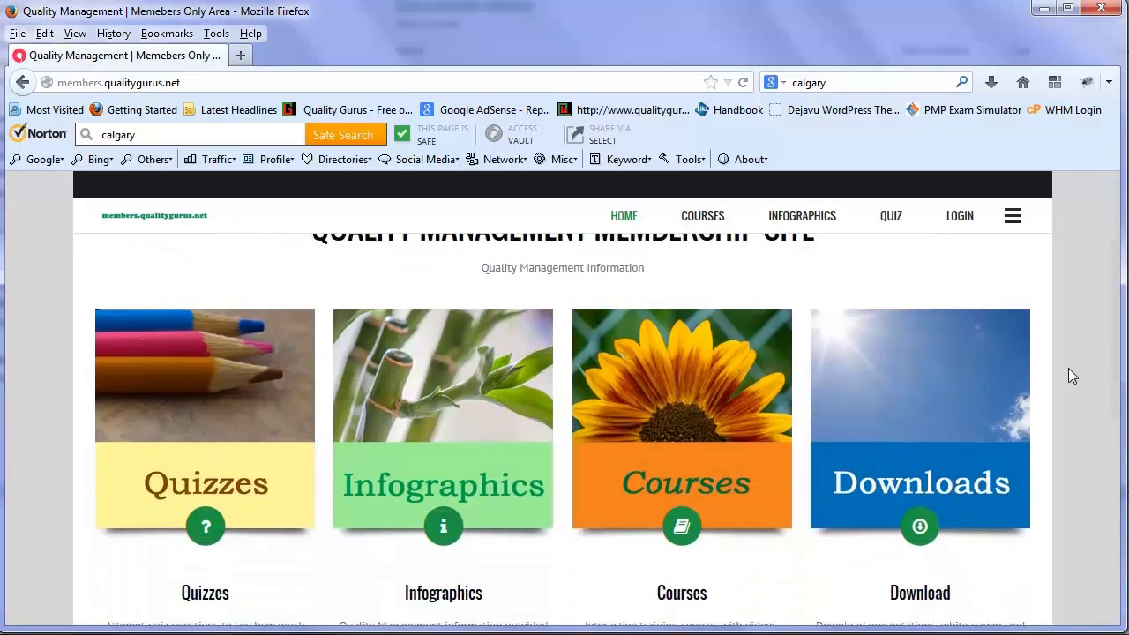
{"action": "left_click", "coordinate": [683, 470]}
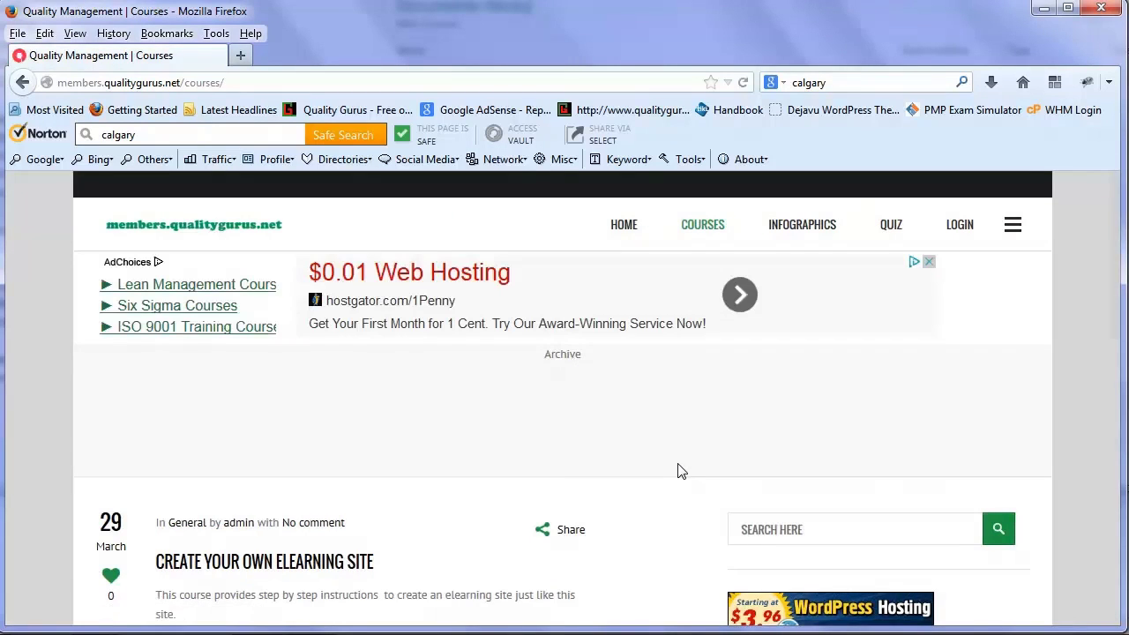
{"action": "left_click", "coordinate": [344, 572]}
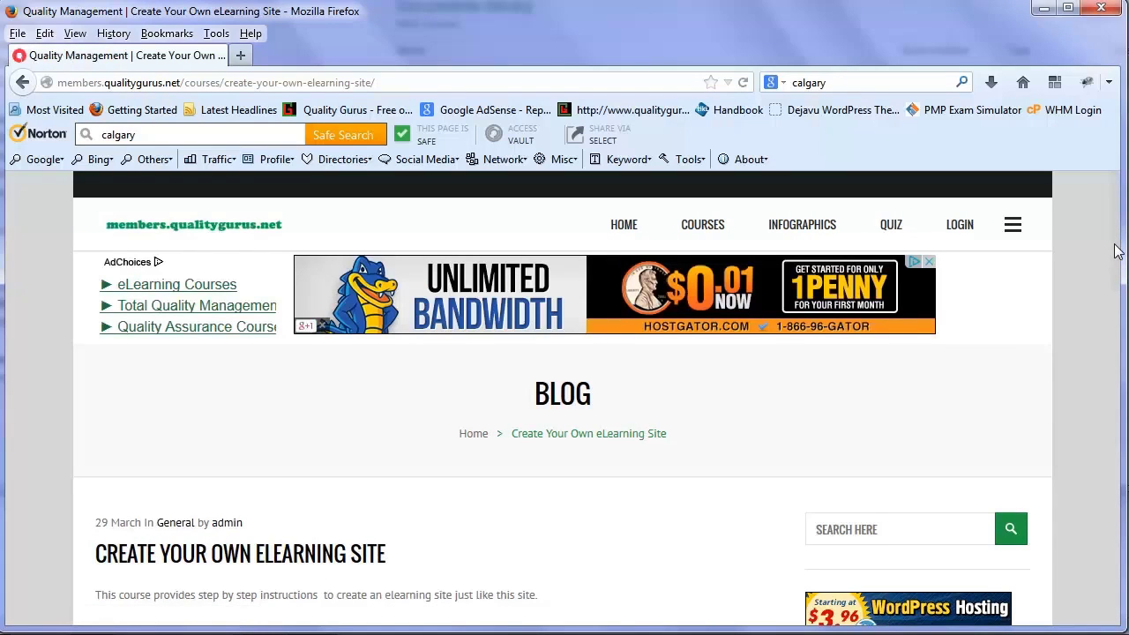
Look through the course description and the list of lessons in the Course Content table.
{"action": "left_click_drag", "start_coordinate": [1117, 252], "coordinate": [1120, 316]}
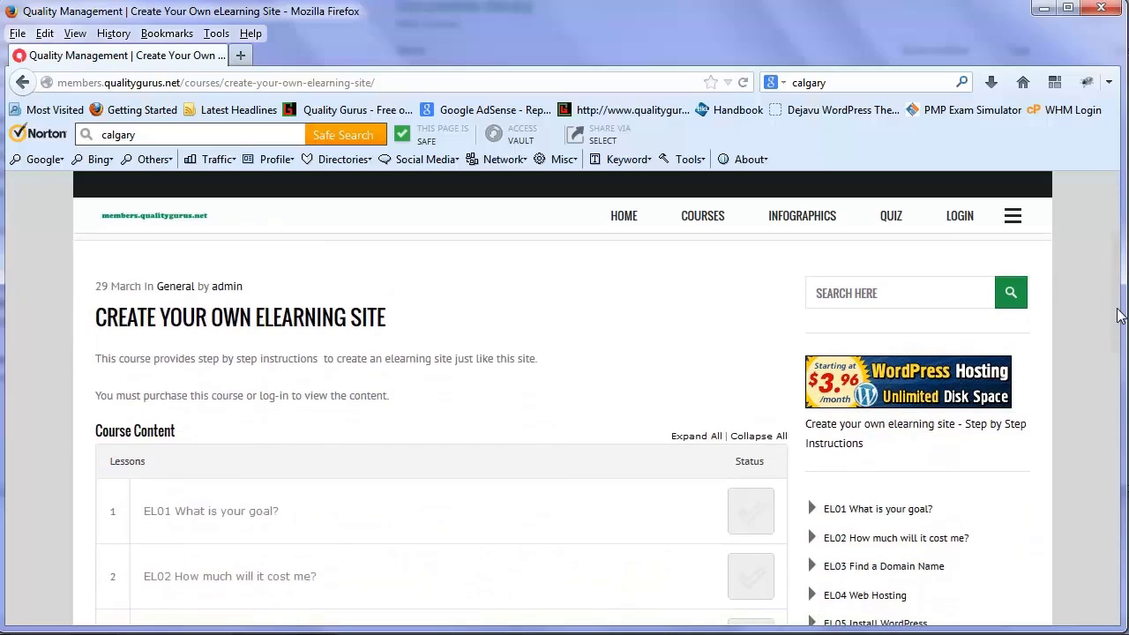
{"action": "left_click", "coordinate": [883, 427]}
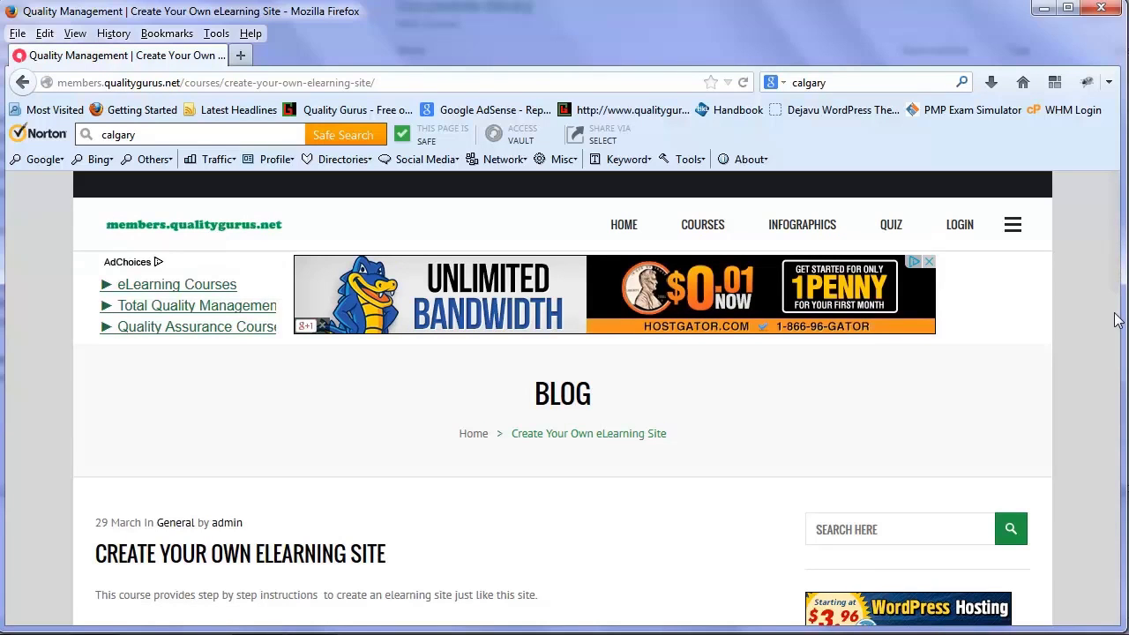
{"action": "scroll", "coordinate": [1085, 354], "scroll_direction": "down", "scroll_amount": 5}
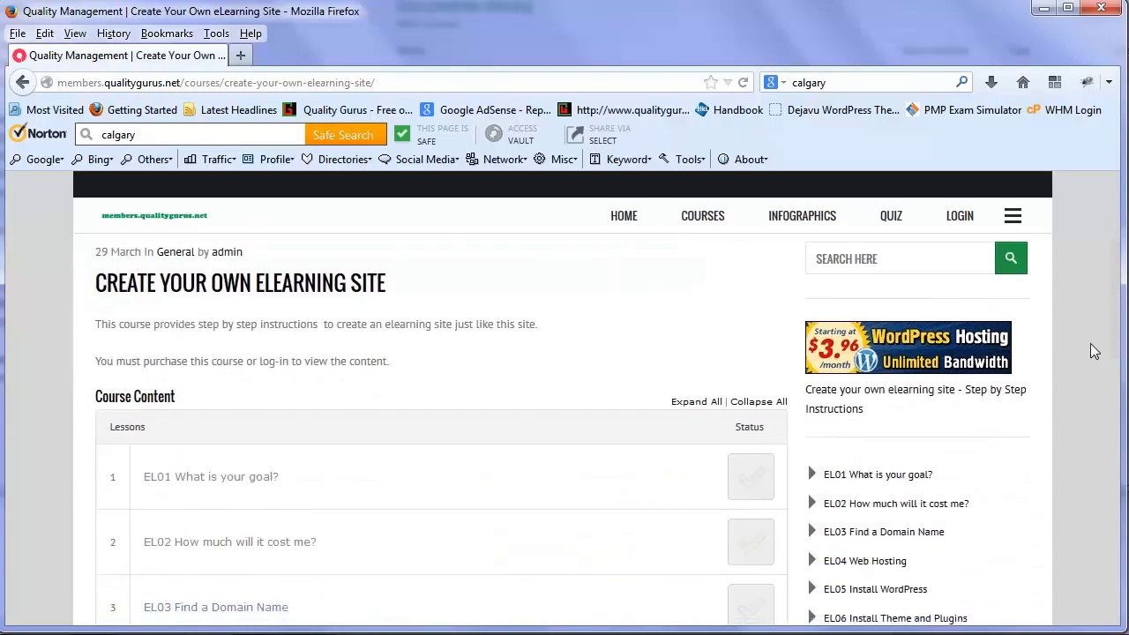
{"action": "scroll", "coordinate": [1094, 351], "scroll_direction": "down", "scroll_amount": 1}
{"action": "scroll", "coordinate": [1094, 351], "scroll_direction": "down", "scroll_amount": 3}
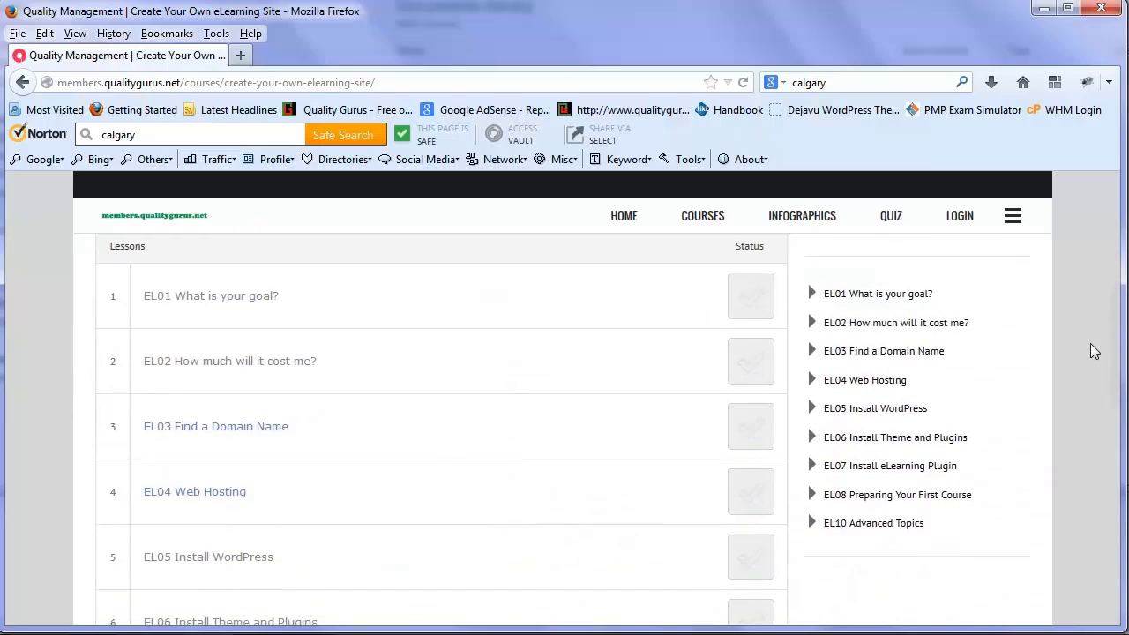
{"action": "scroll", "coordinate": [1094, 351], "scroll_direction": "down", "scroll_amount": 6}
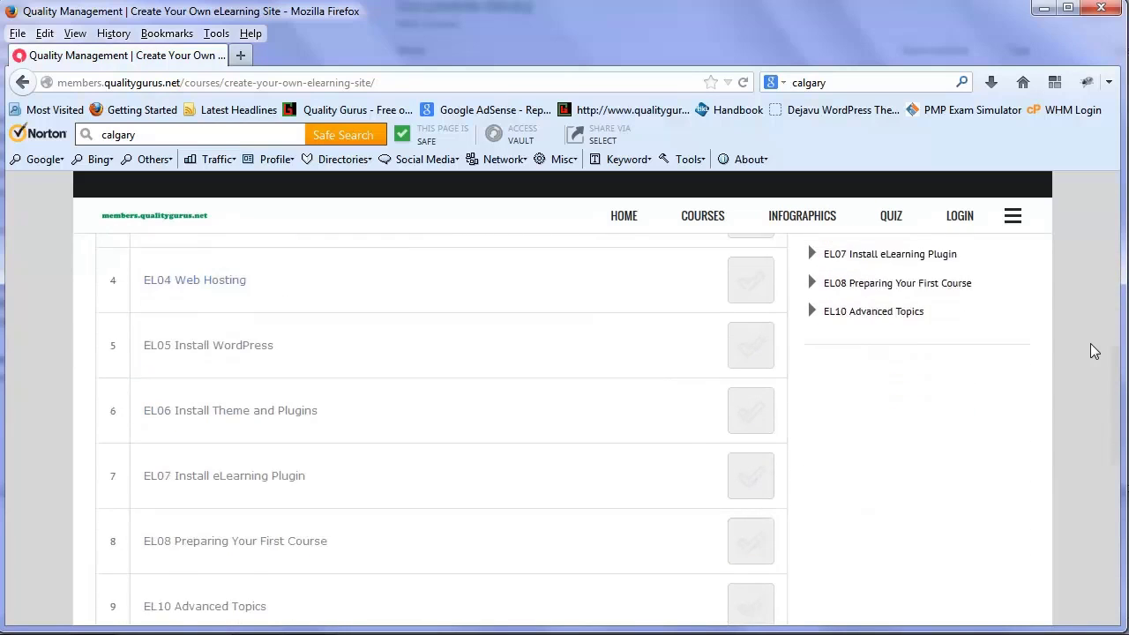
{"action": "scroll", "coordinate": [1094, 351], "scroll_direction": "up", "scroll_amount": 6}
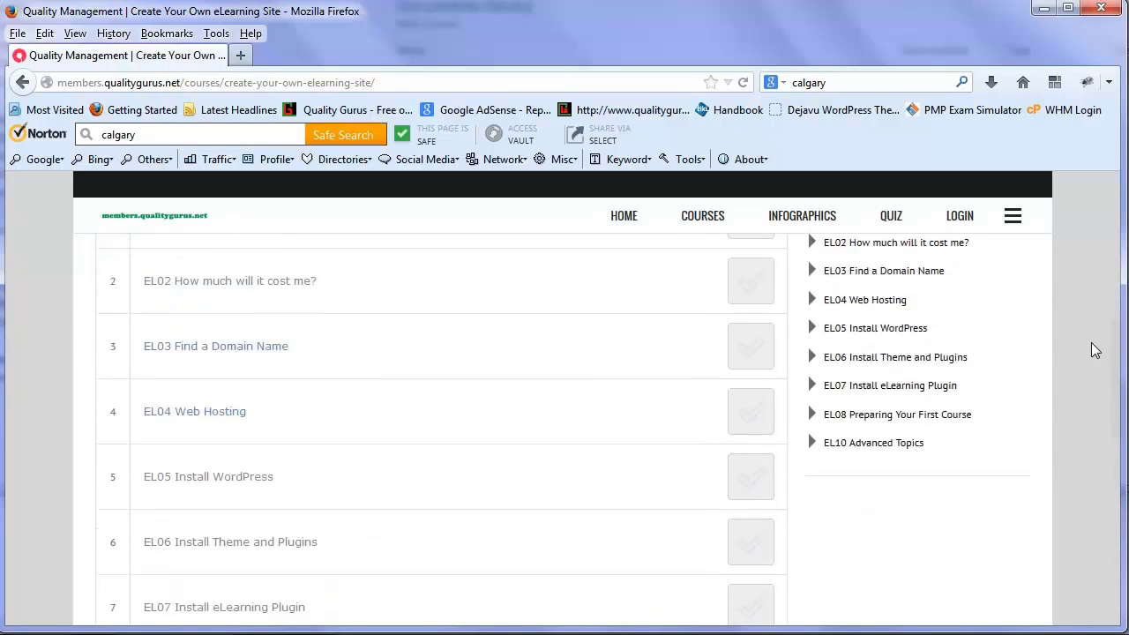
{"action": "scroll", "coordinate": [1094, 351], "scroll_direction": "up", "scroll_amount": 2}
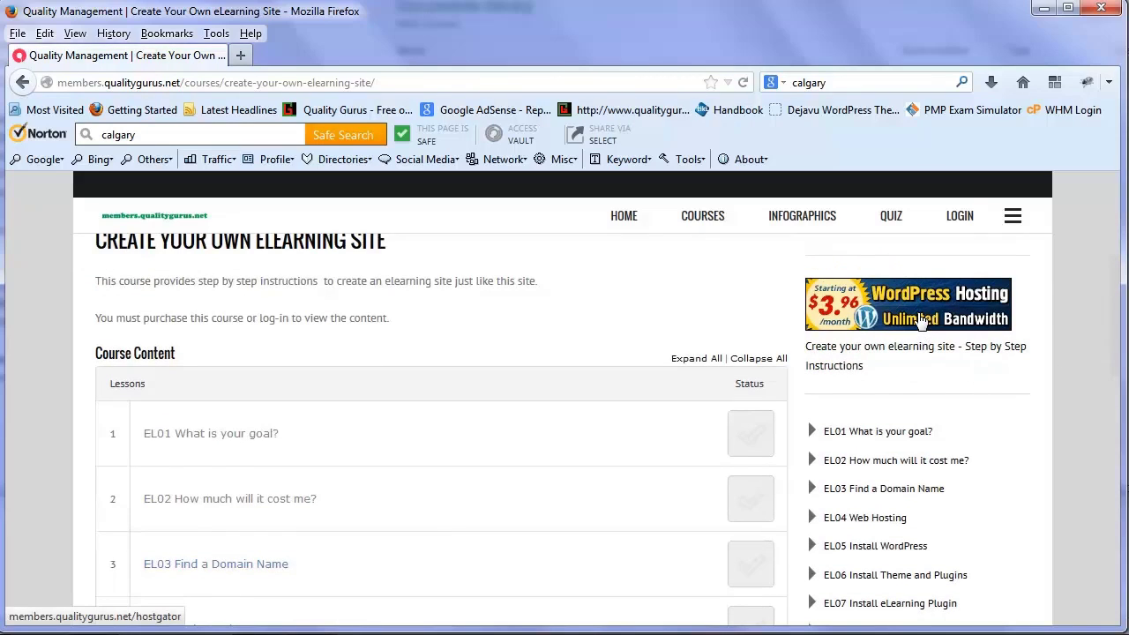
Open the HostGator site from the course page's WordPress Hosting banner and display its web hosting plans.
{"action": "left_click", "coordinate": [921, 322]}
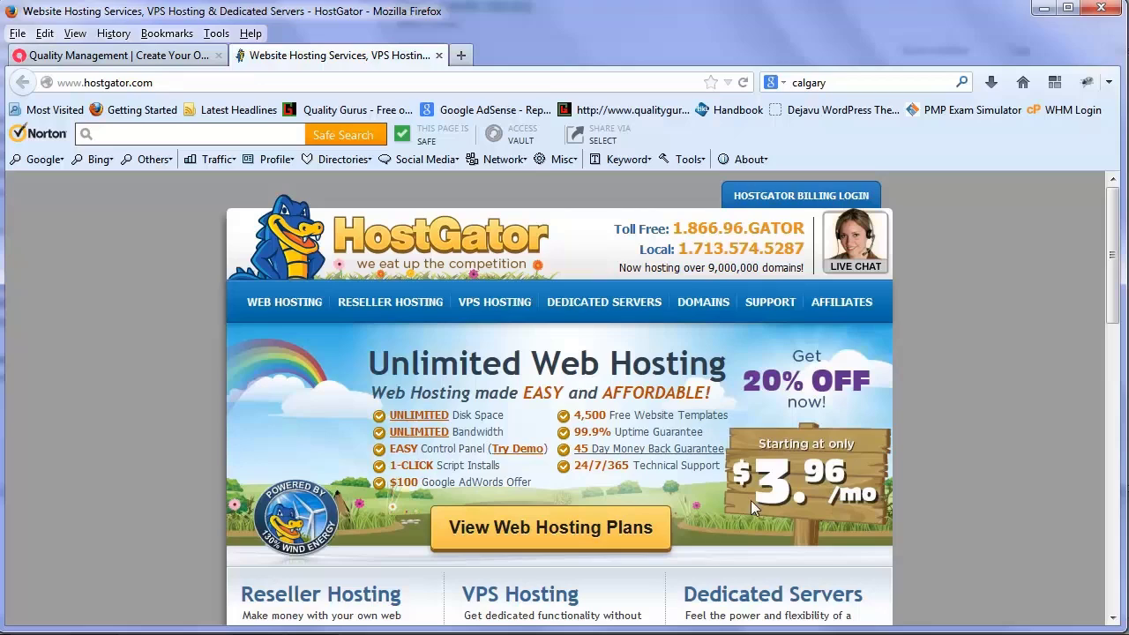
{"action": "left_click", "coordinate": [623, 538]}
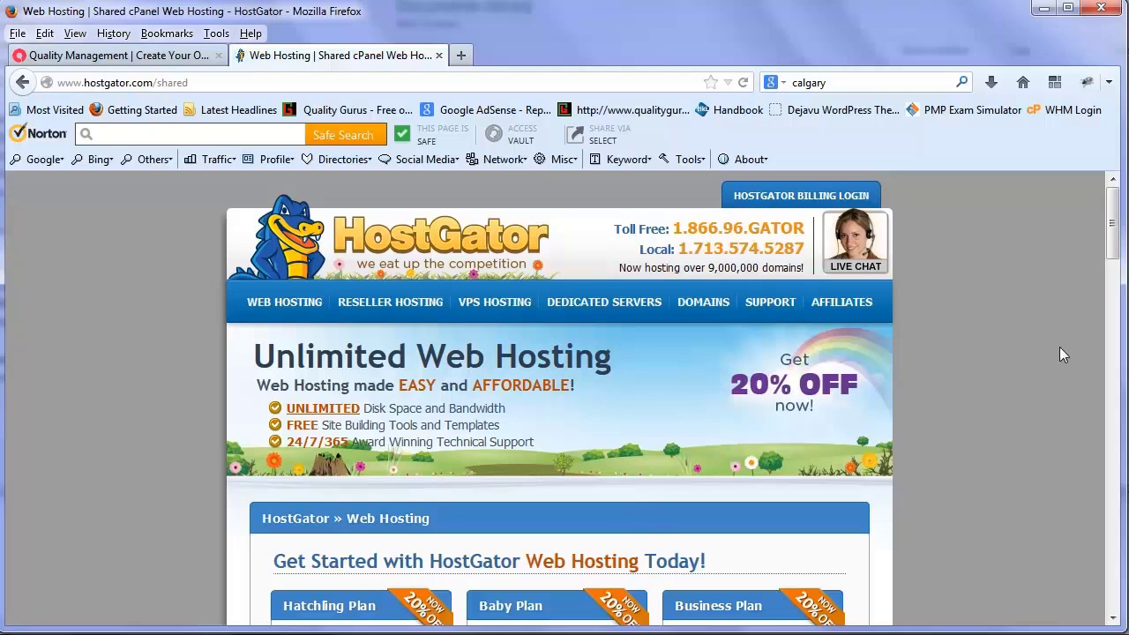
{"action": "left_click_drag", "start_coordinate": [1111, 259], "coordinate": [1110, 318]}
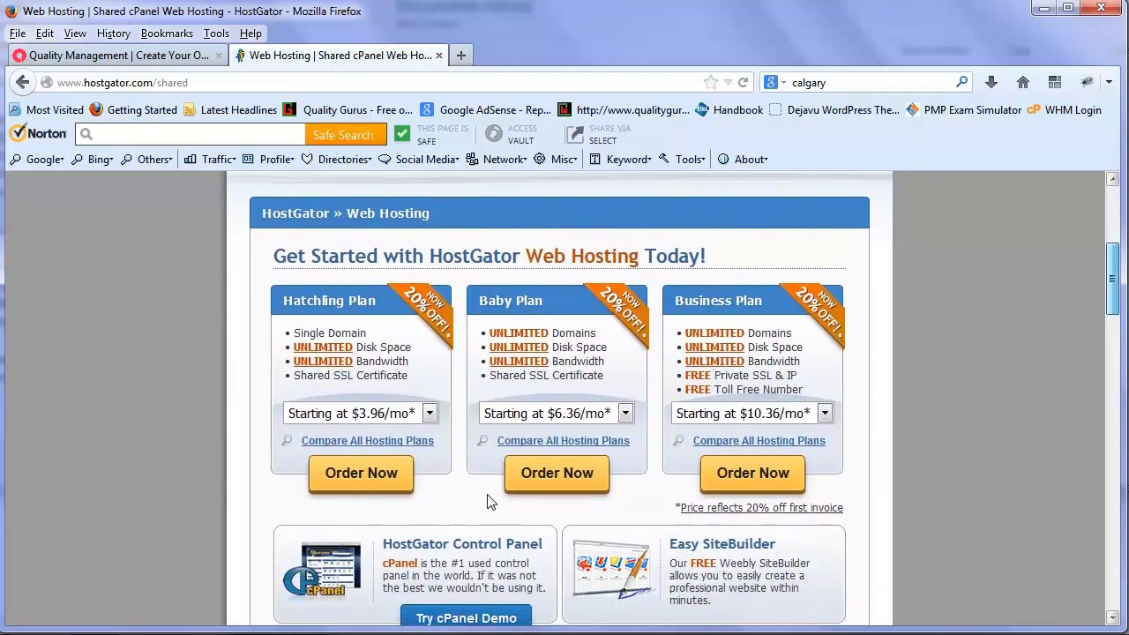
{"action": "scroll", "coordinate": [437, 424], "scroll_direction": "down", "scroll_amount": 1}
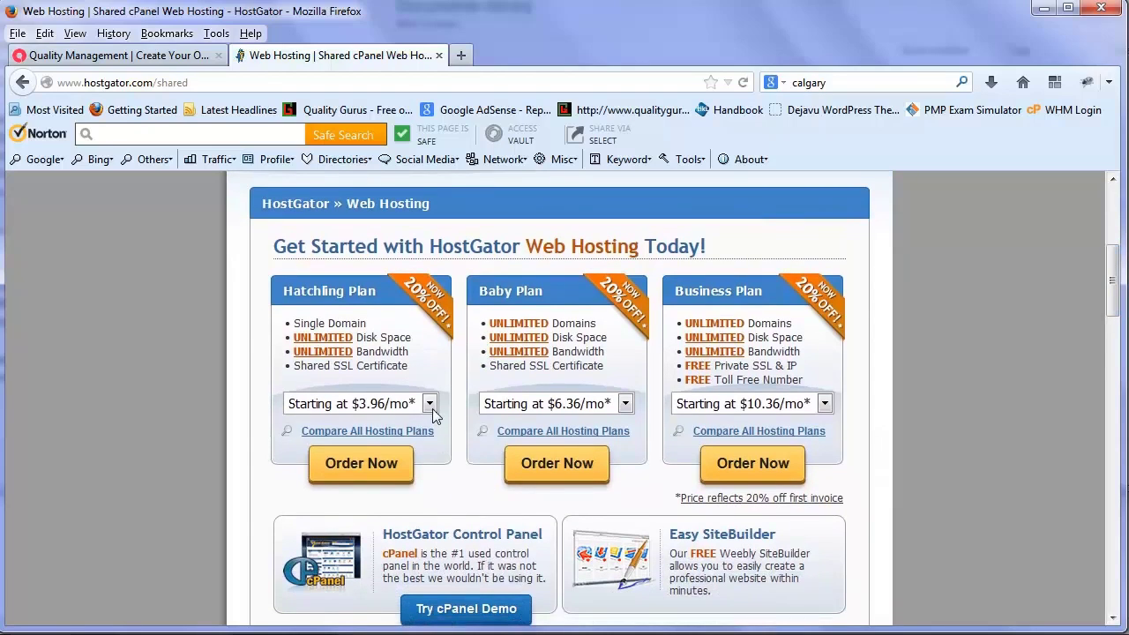
Examine the billing terms and prices offered for the Hatchling, Baby and Business plans.
{"action": "left_click", "coordinate": [430, 404]}
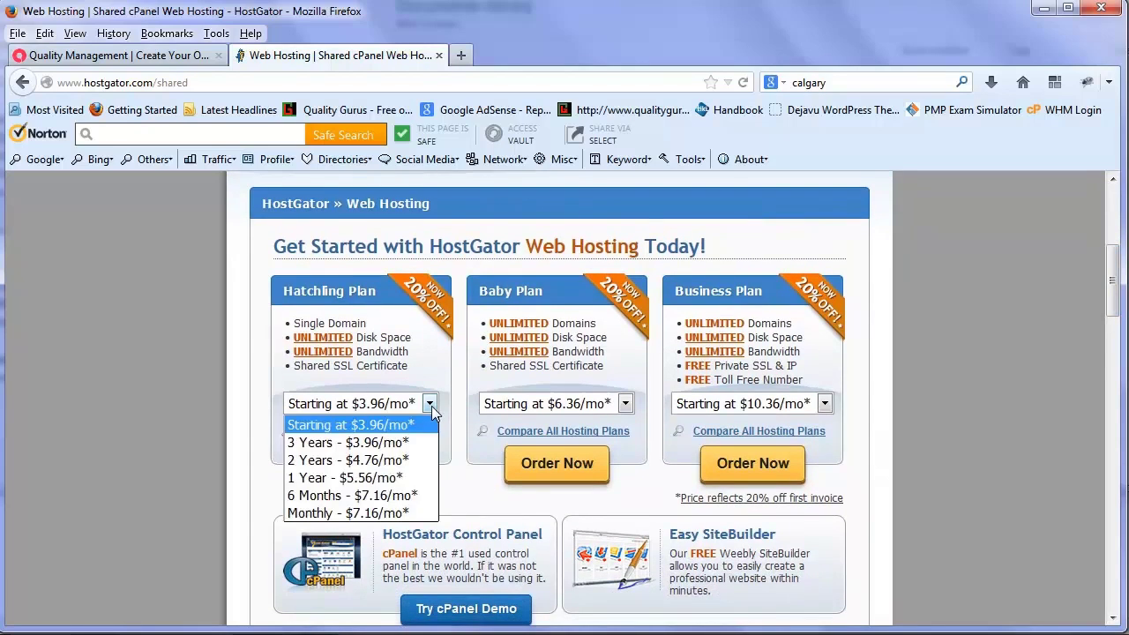
{"action": "left_click", "coordinate": [432, 405]}
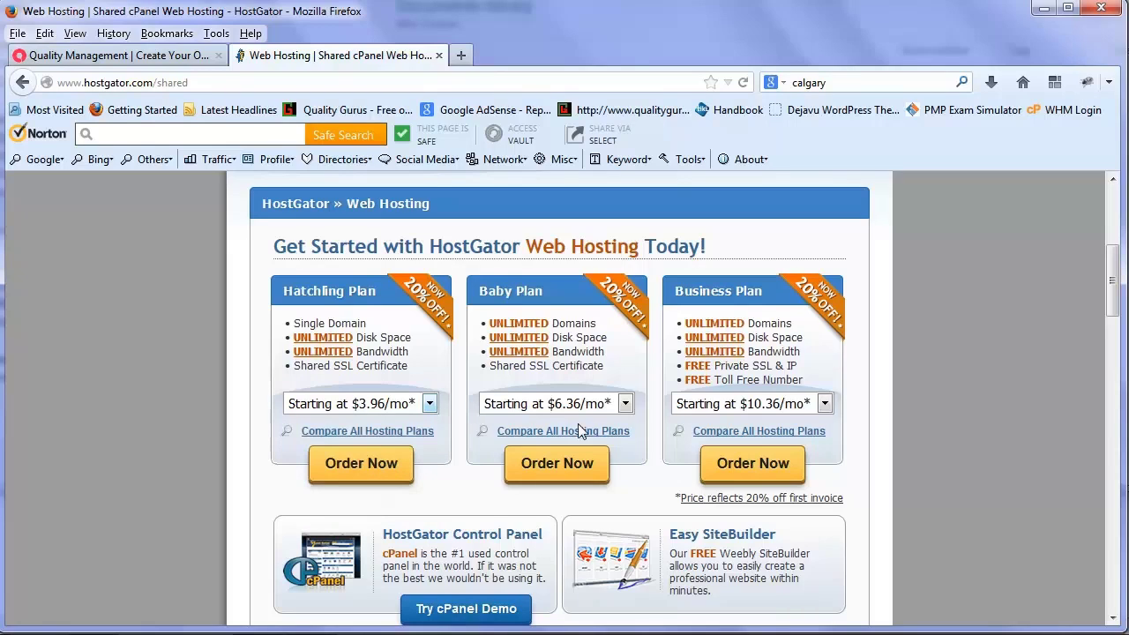
{"action": "left_click", "coordinate": [625, 405]}
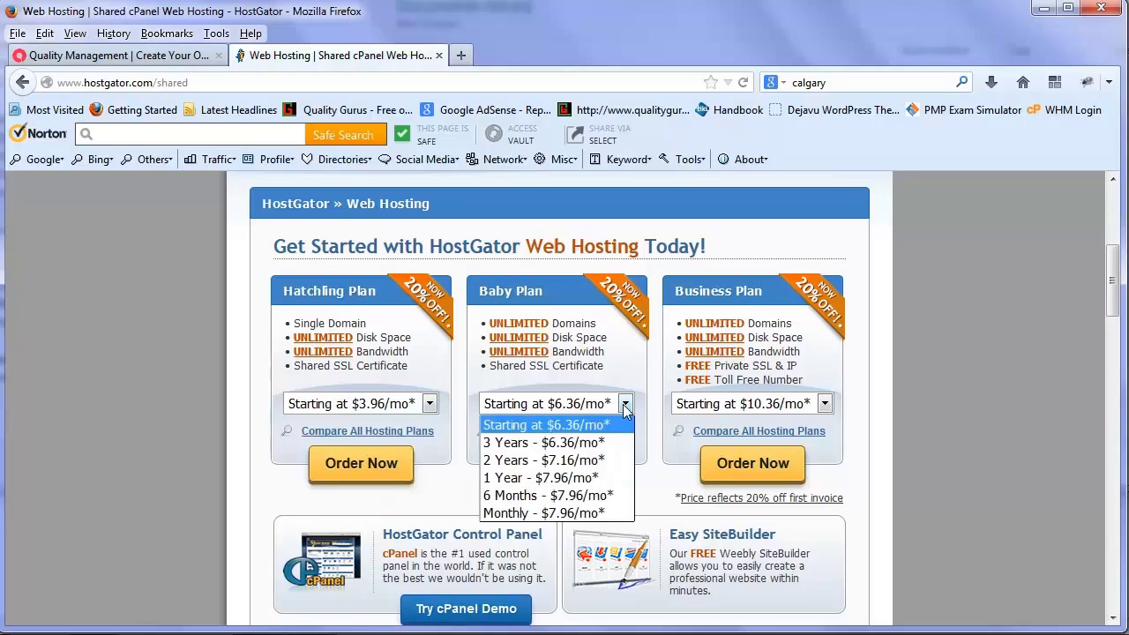
{"action": "left_click", "coordinate": [624, 405]}
{"action": "left_click", "coordinate": [825, 404]}
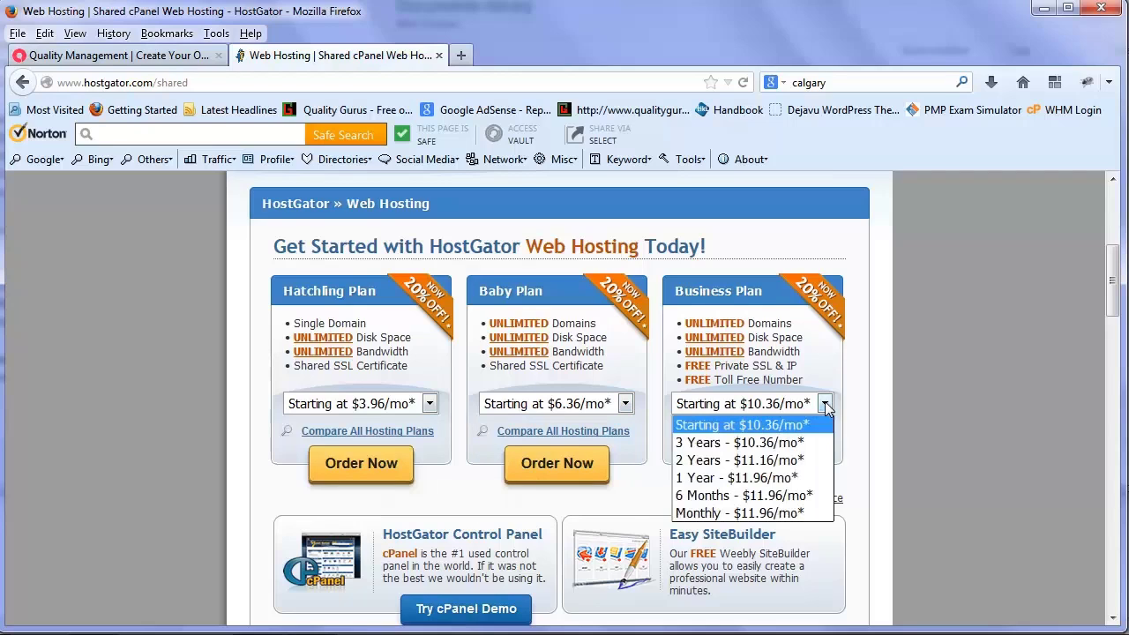
{"action": "left_click", "coordinate": [825, 404]}
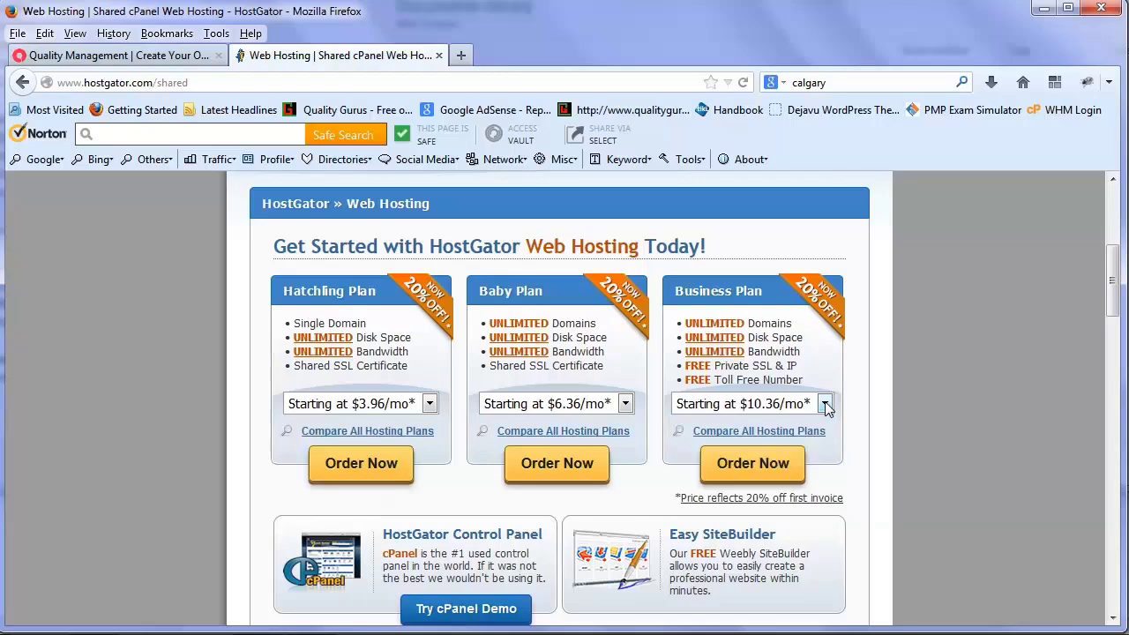
Choose monthly billing for the Hatchling Plan and start its order.
{"action": "left_click", "coordinate": [430, 405]}
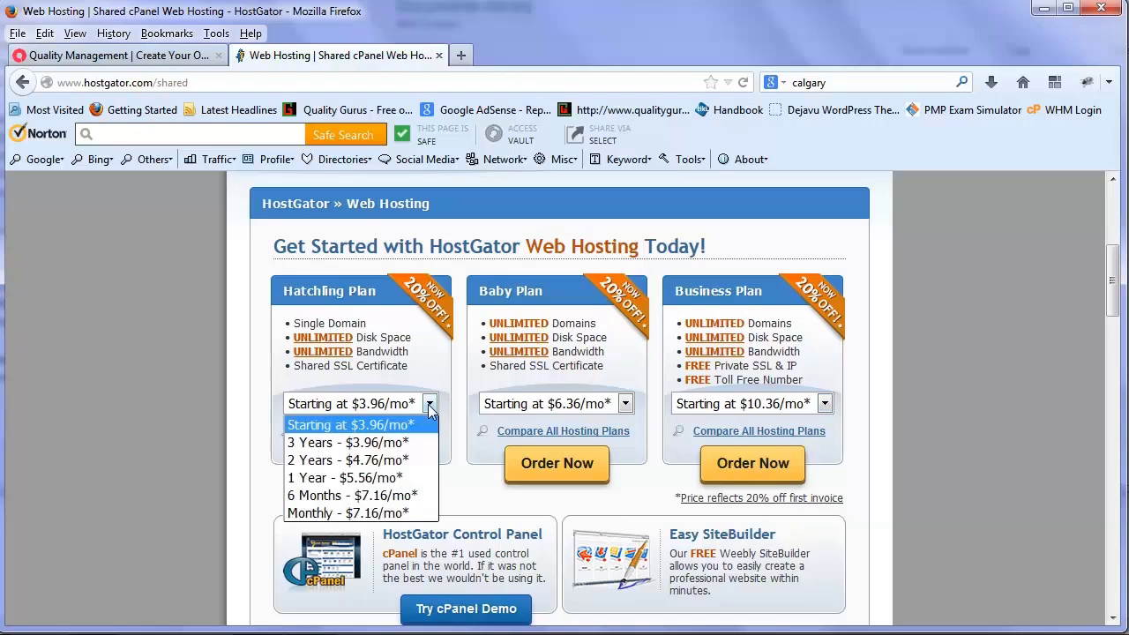
{"action": "left_click", "coordinate": [378, 515]}
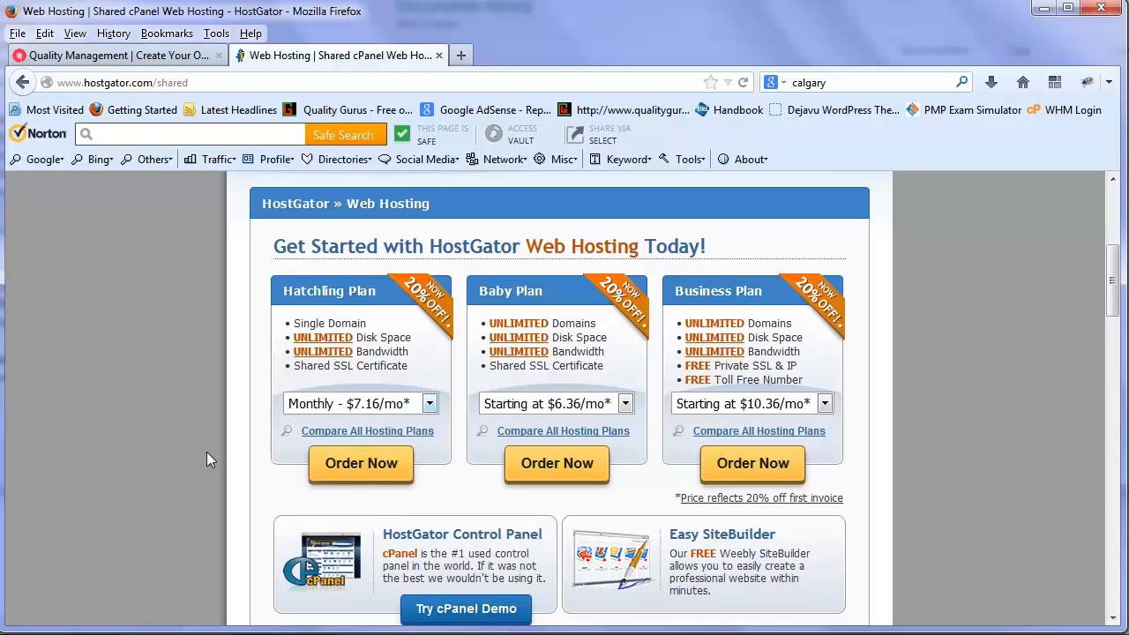
{"action": "left_click", "coordinate": [348, 465]}
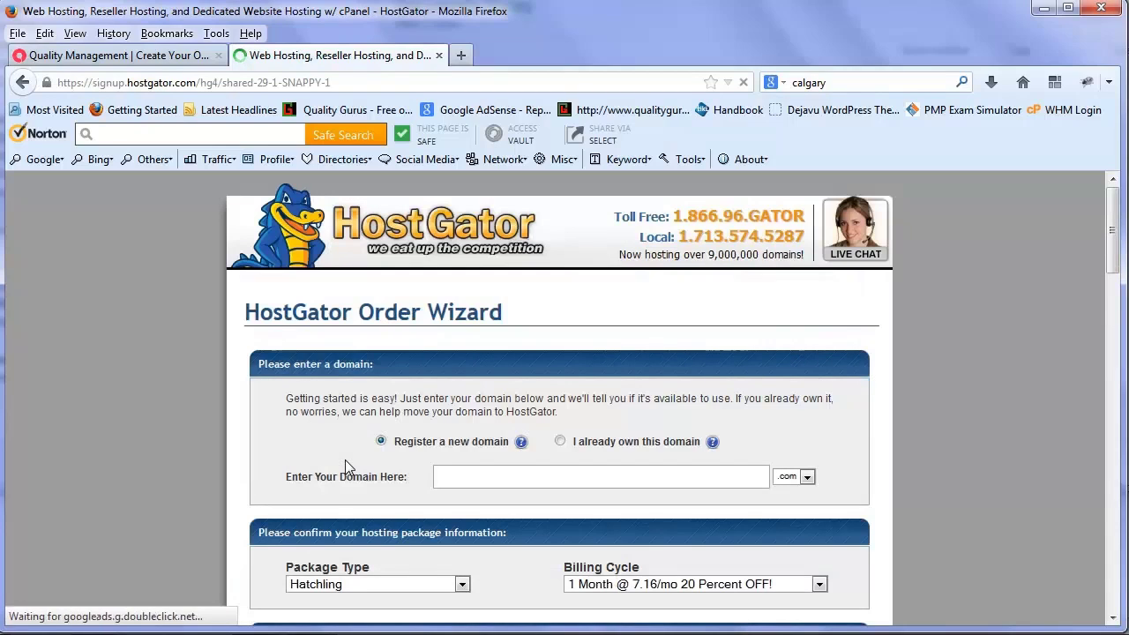
Try elearning as the new .com domain to register, and replace it with createonlineschool.
{"action": "left_click", "coordinate": [457, 478]}
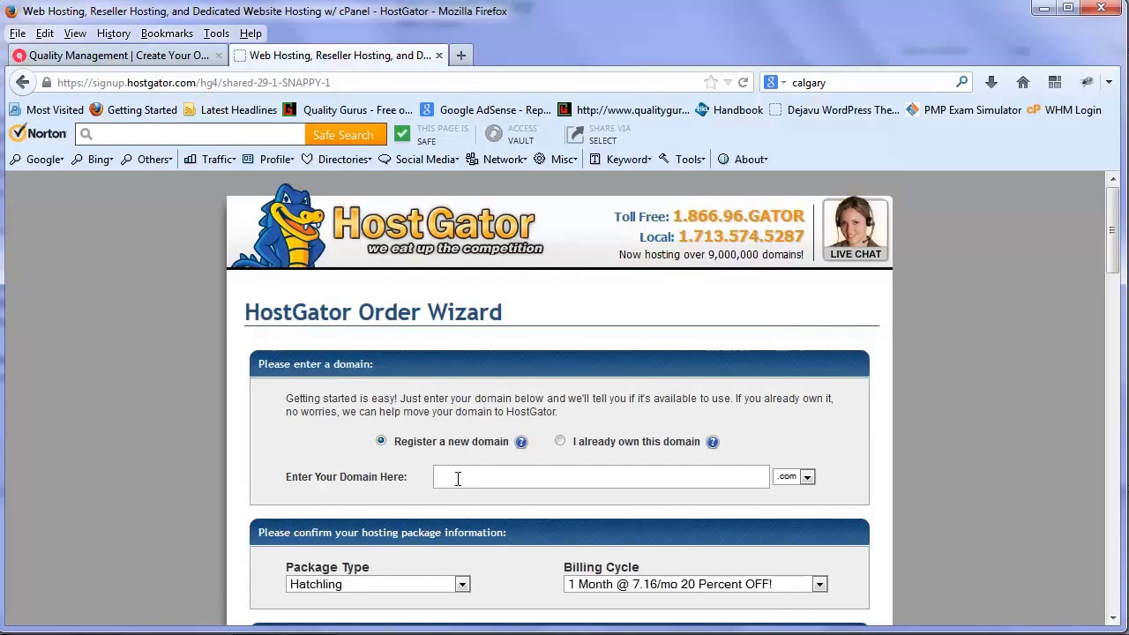
{"action": "type", "text": "elearning"}
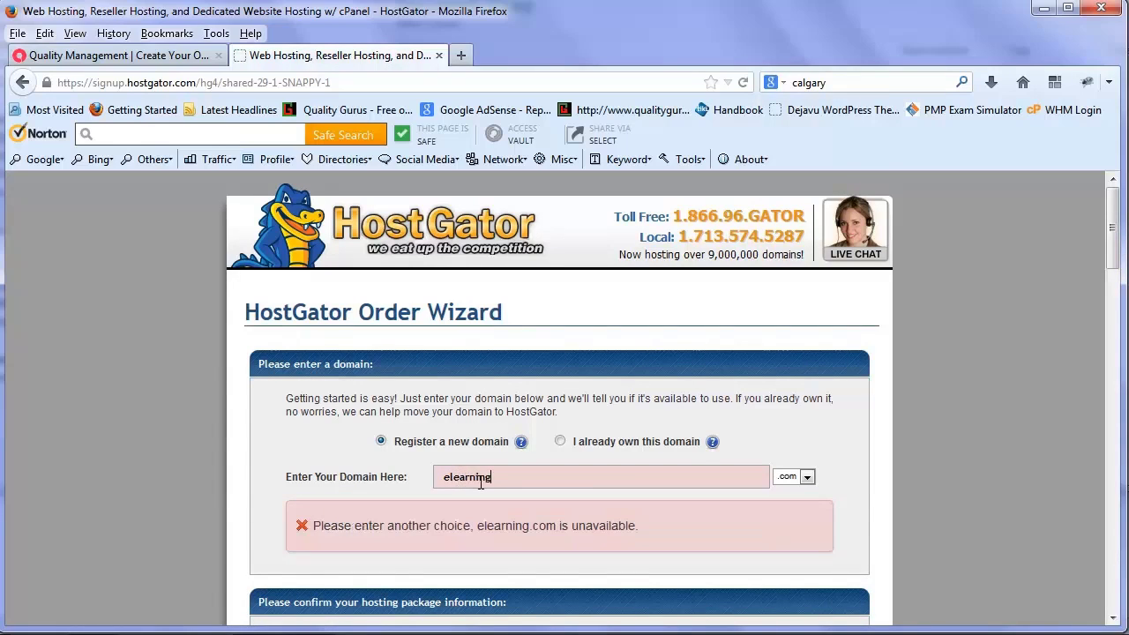
{"action": "left_click_drag", "start_coordinate": [504, 479], "coordinate": [441, 473]}
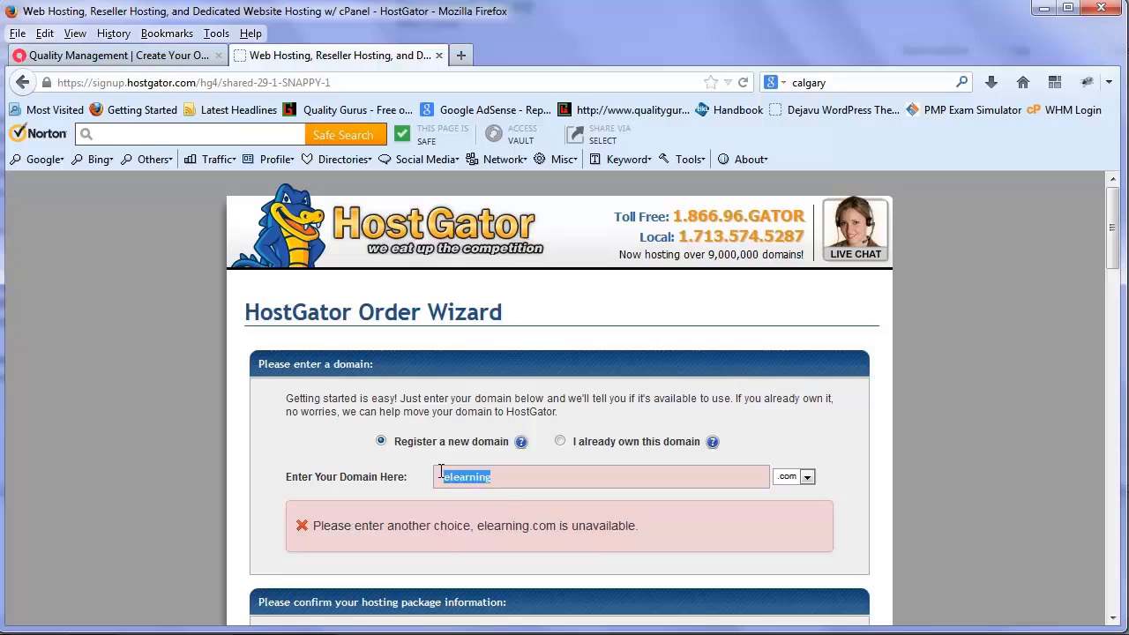
{"action": "type", "text": "createonline"}
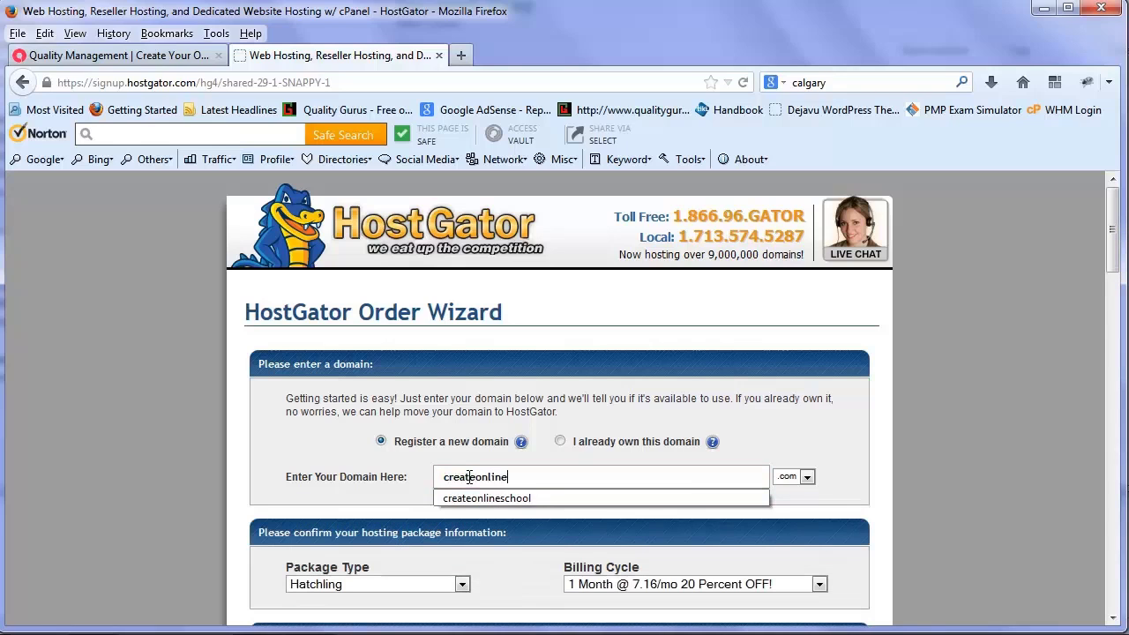
{"action": "type", "text": "school"}
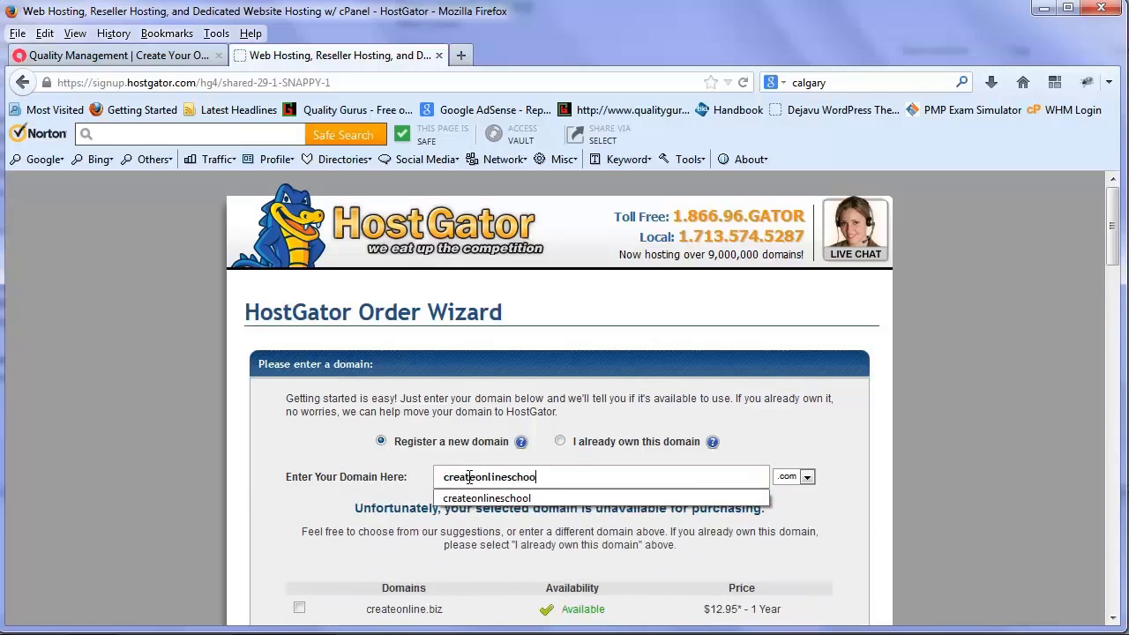
{"action": "left_click", "coordinate": [864, 512]}
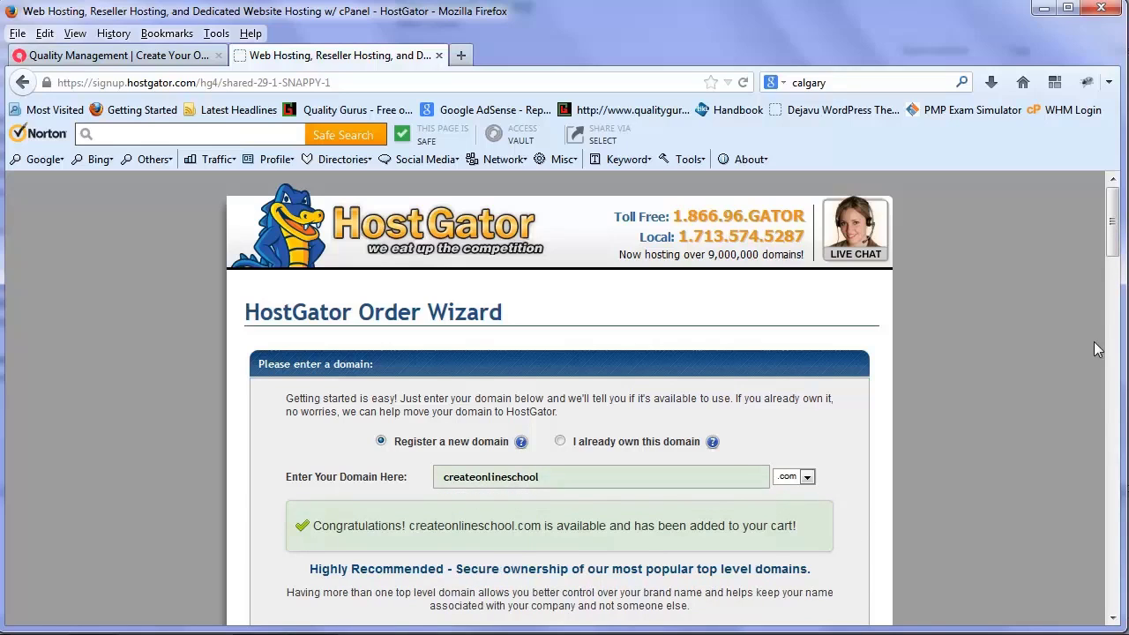
Remove all hosting add-ons from the order, including Domain Privacy Protection, SiteLock and CodeGuard.
{"action": "left_click_drag", "start_coordinate": [1115, 253], "coordinate": [1119, 303]}
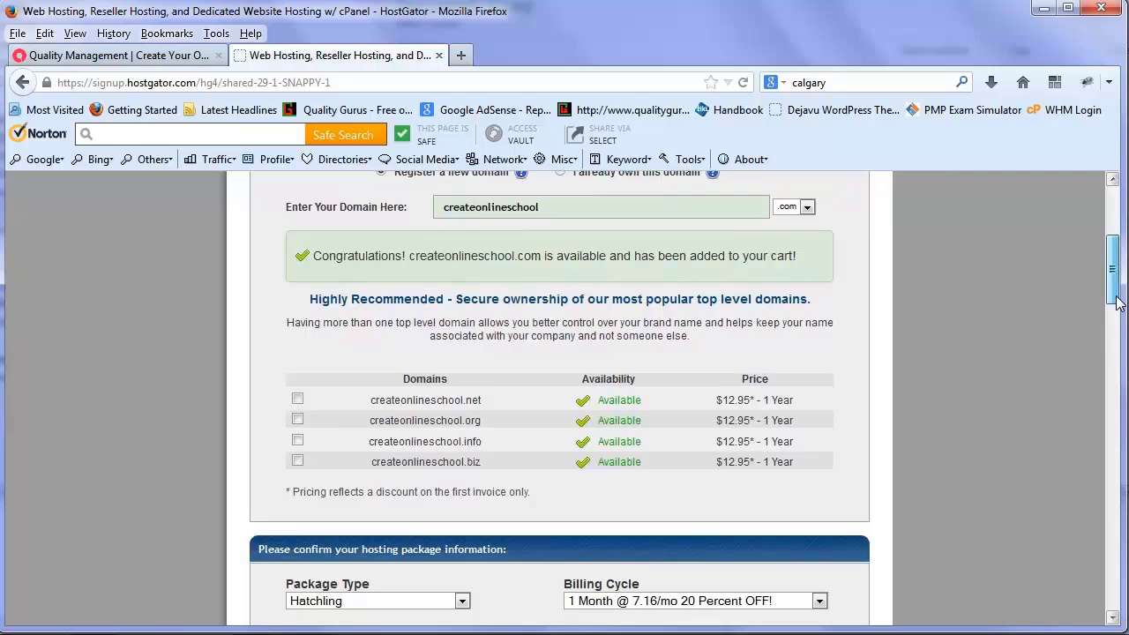
{"action": "left_click_drag", "start_coordinate": [1119, 303], "coordinate": [1118, 347]}
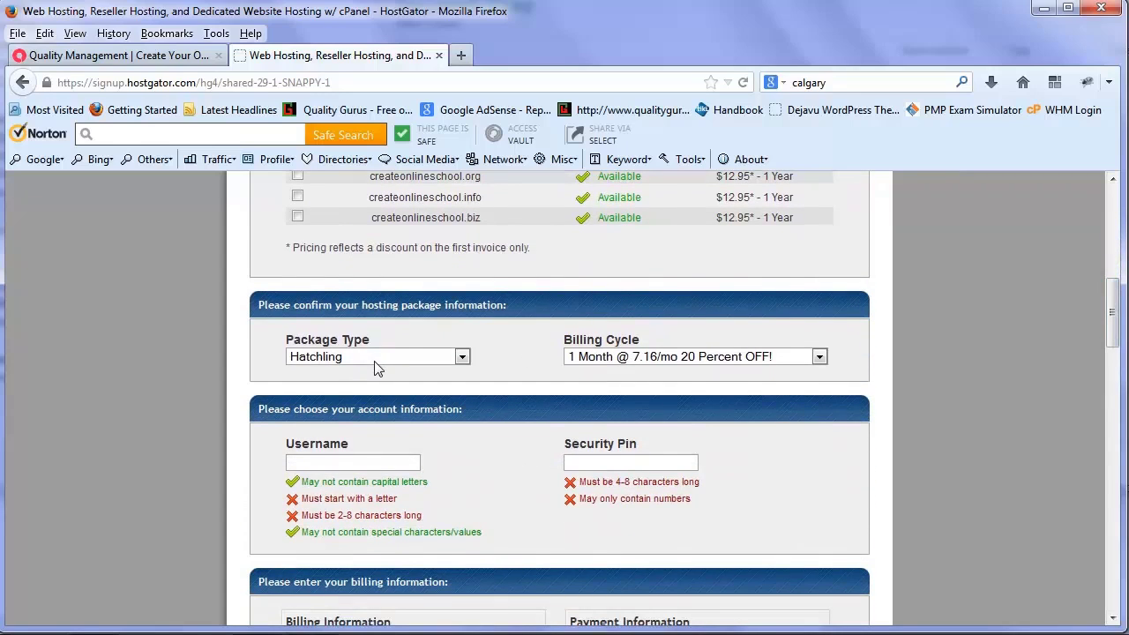
{"action": "left_click", "coordinate": [1113, 370]}
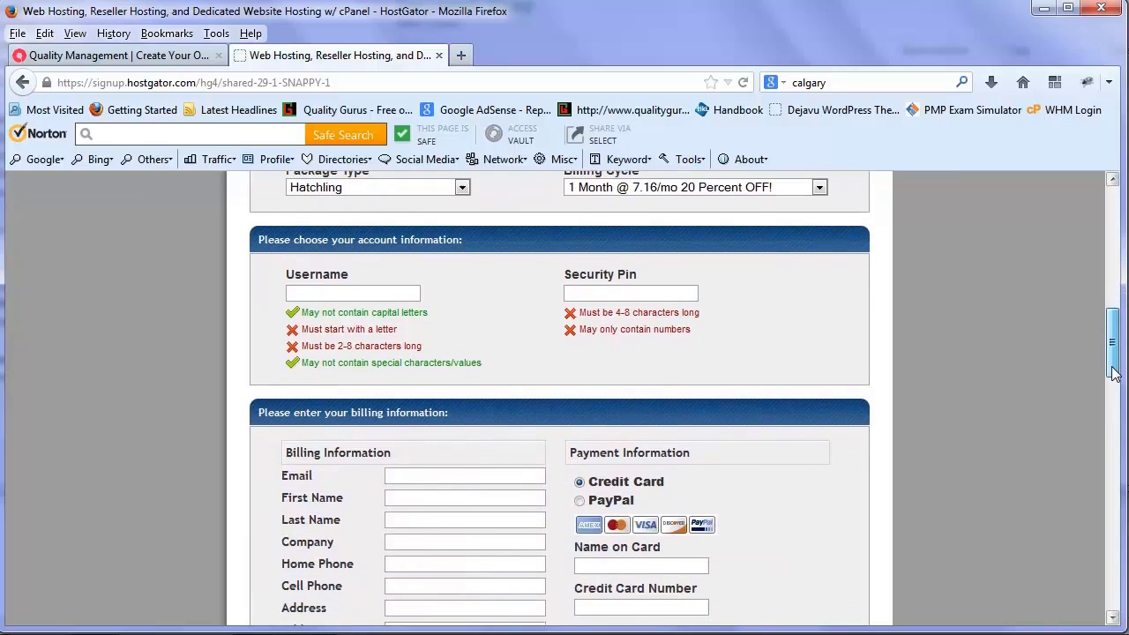
{"action": "left_click_drag", "start_coordinate": [1113, 371], "coordinate": [1114, 391]}
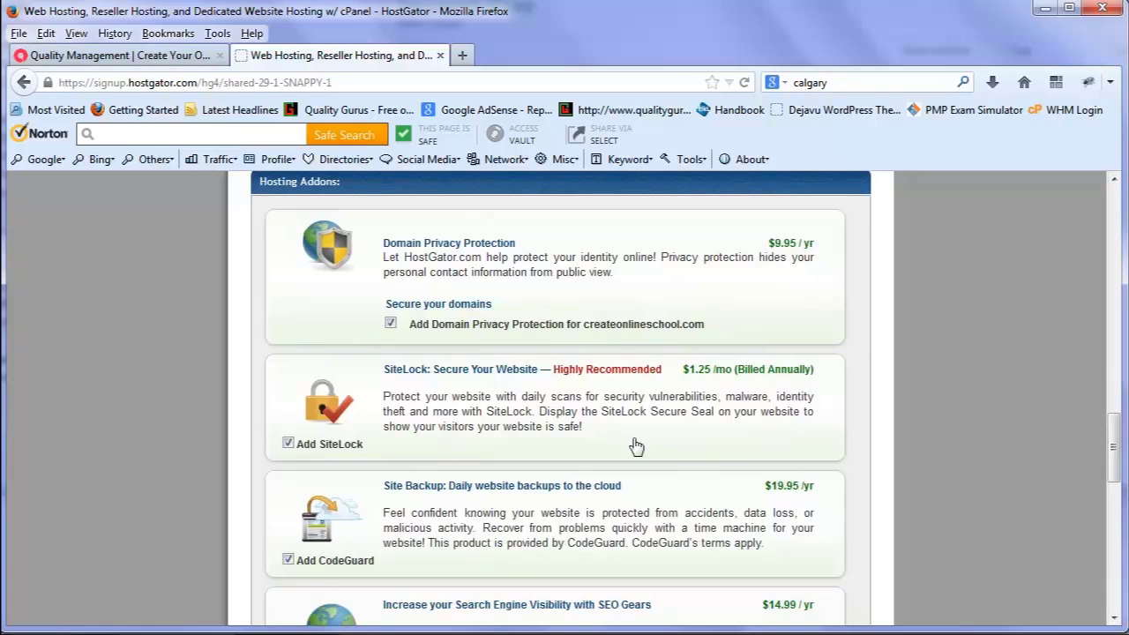
{"action": "left_click", "coordinate": [391, 324]}
{"action": "left_click", "coordinate": [289, 561]}
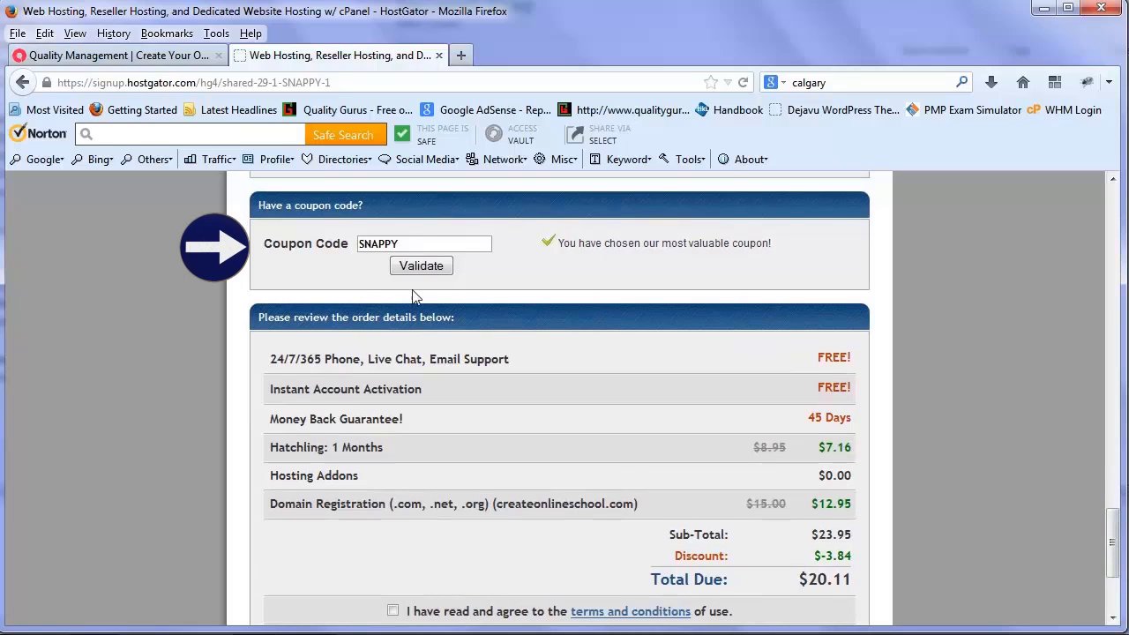
Try the coupon code qualitygurus on the order, and replace it with qualitygurusnet and validate it.
{"action": "left_click_drag", "start_coordinate": [407, 243], "coordinate": [350, 247]}
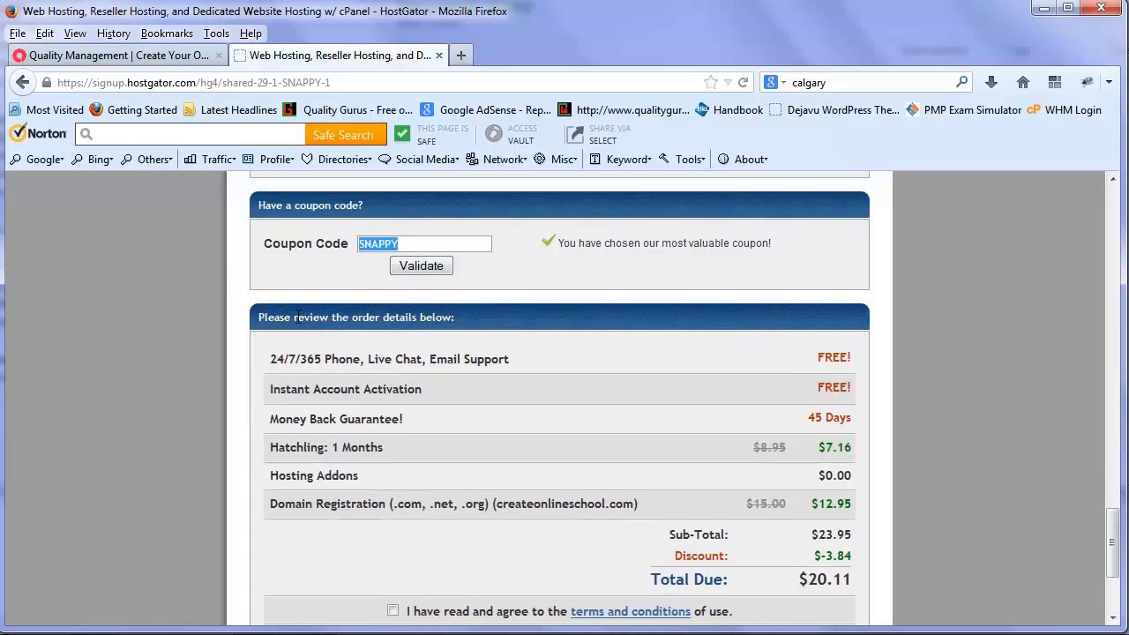
{"action": "type", "text": "qualitygurus"}
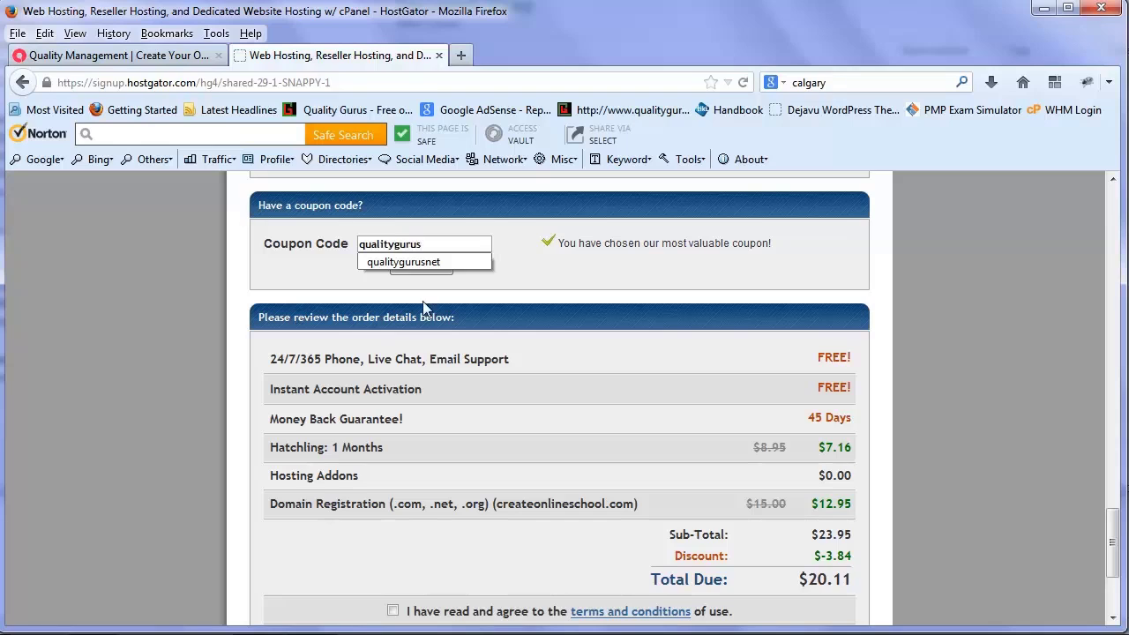
{"action": "left_click", "coordinate": [521, 239]}
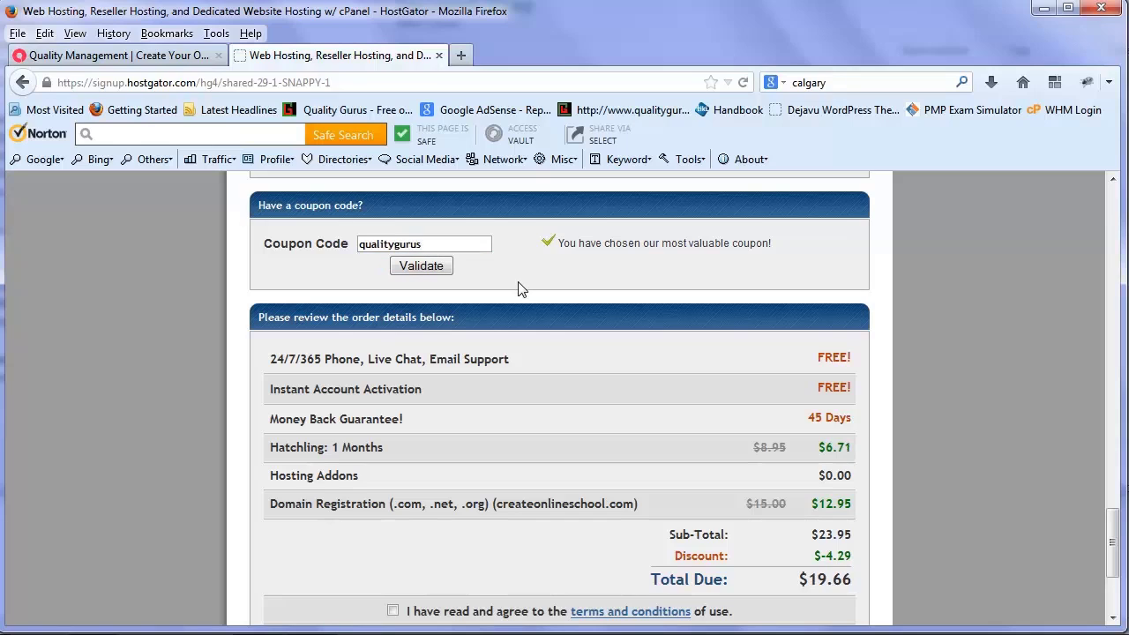
{"action": "left_click", "coordinate": [432, 266]}
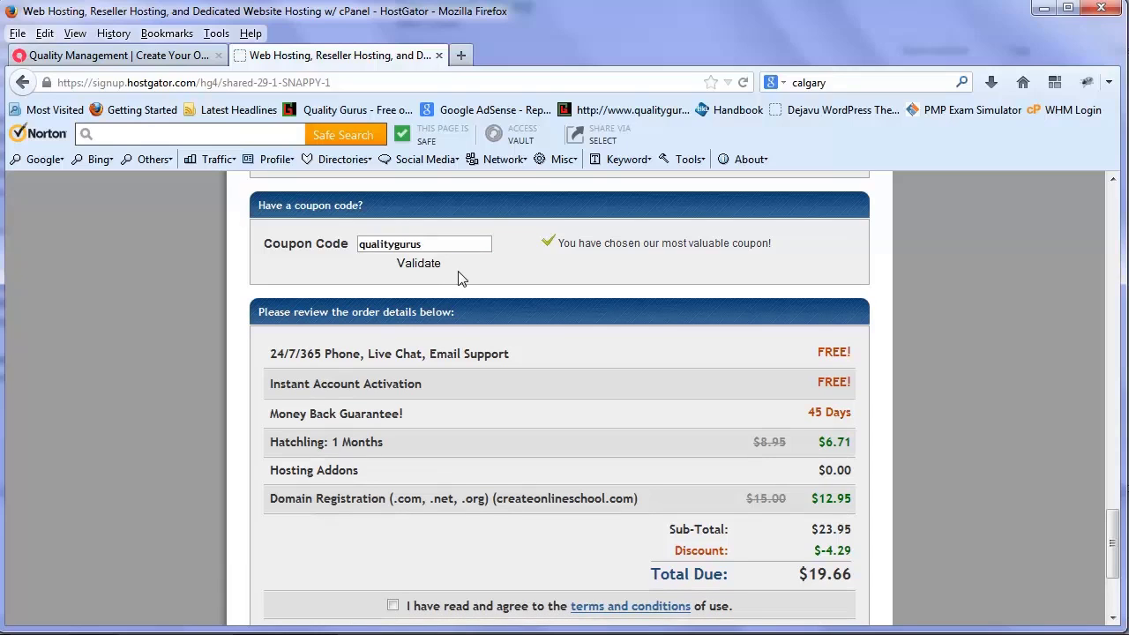
{"action": "left_click", "coordinate": [432, 242]}
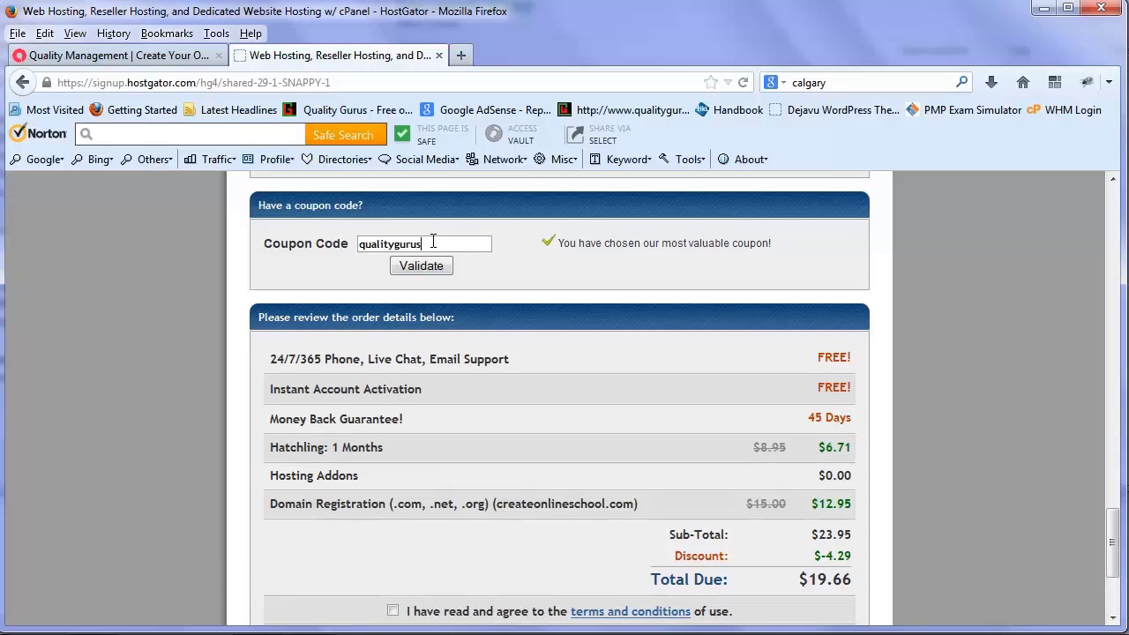
{"action": "type", "text": "net"}
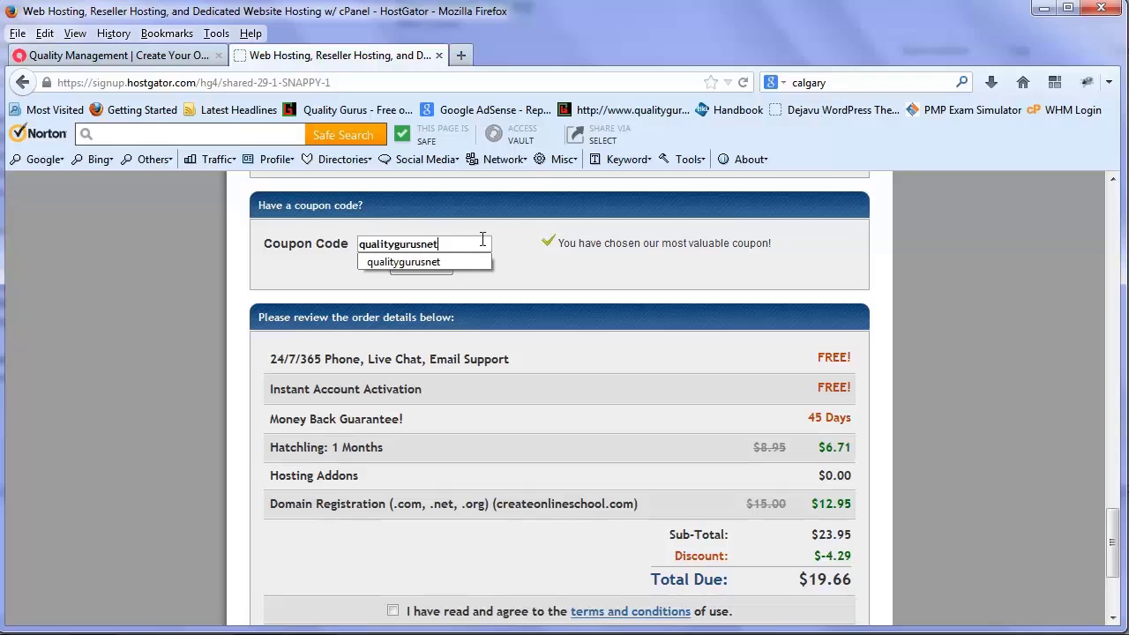
{"action": "left_click", "coordinate": [451, 259]}
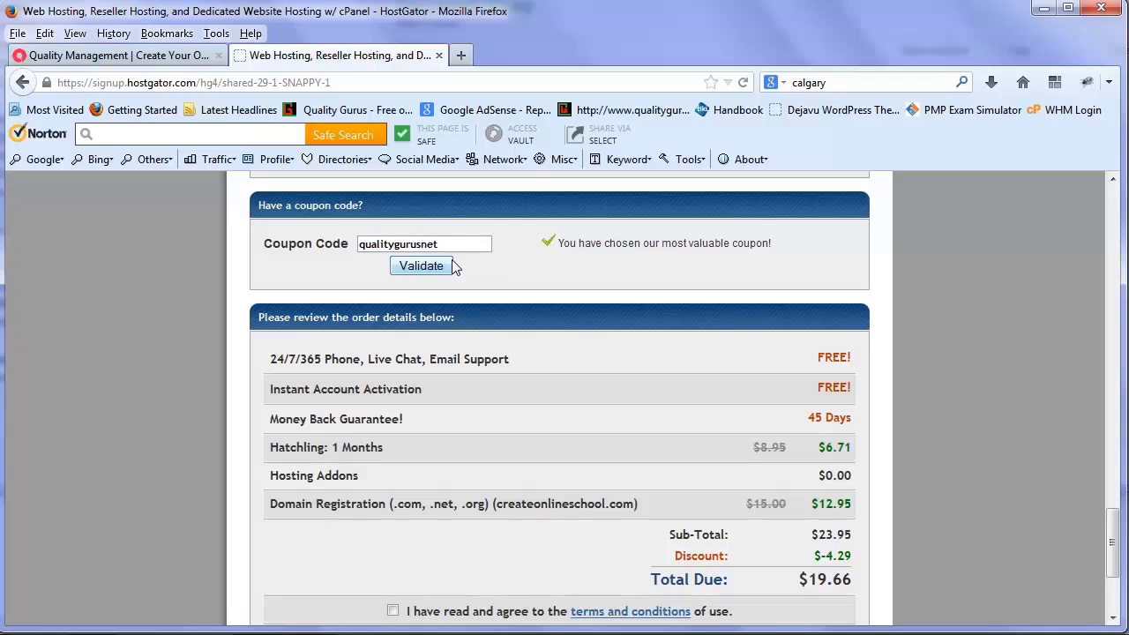
{"action": "left_click", "coordinate": [437, 268]}
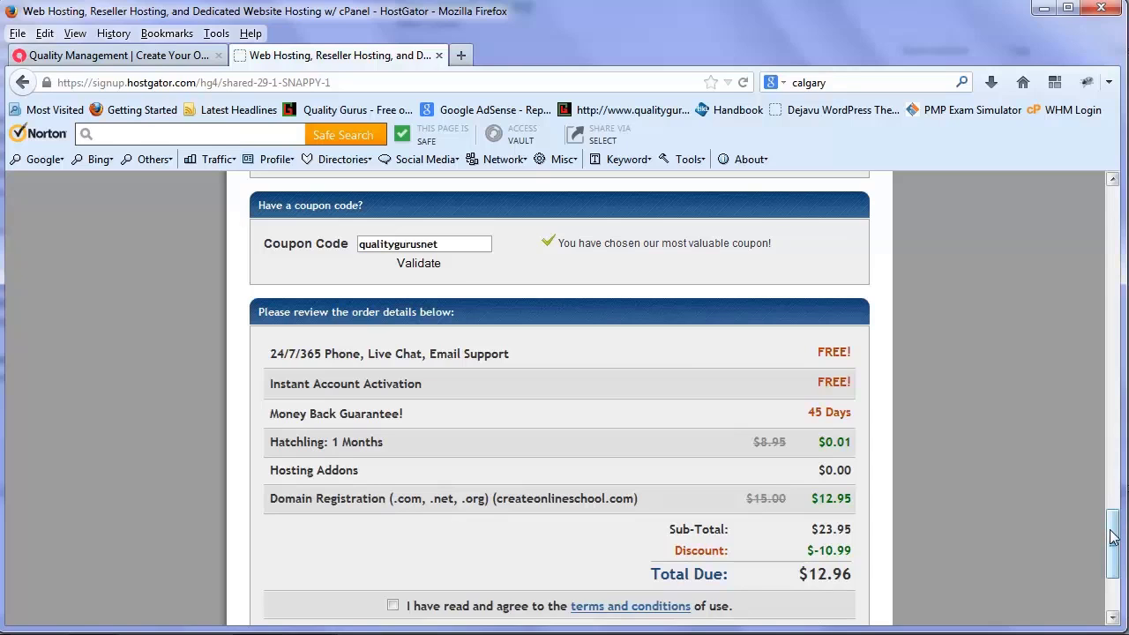
Agree to the terms and conditions of use and create the hosting account.
{"action": "scroll", "coordinate": [1110, 536], "scroll_direction": "down", "scroll_amount": 3}
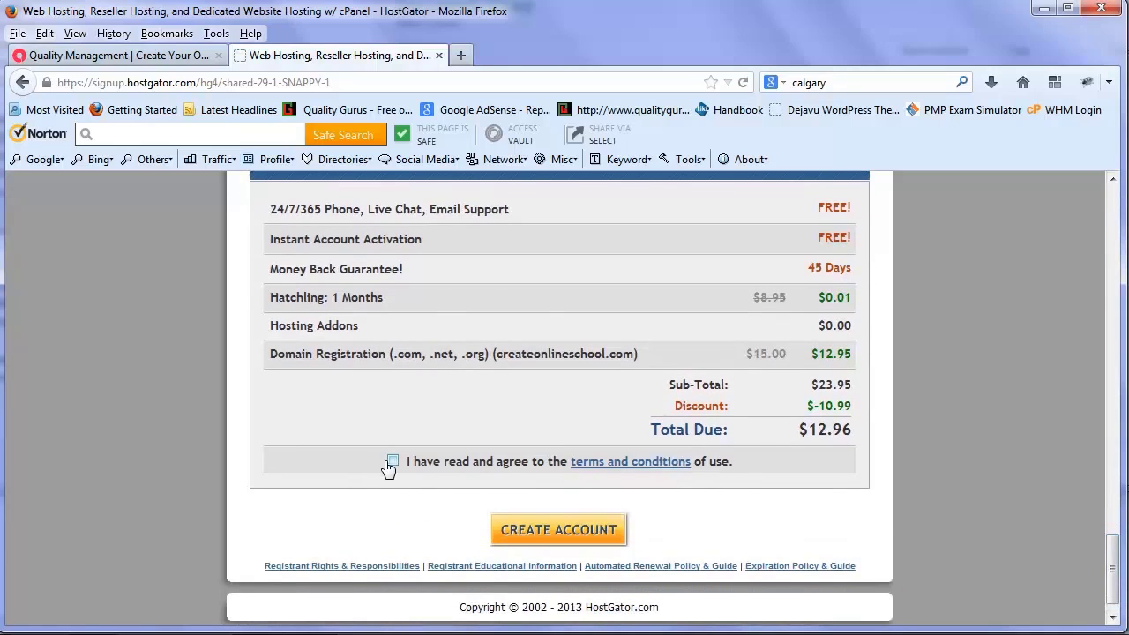
{"action": "left_click", "coordinate": [393, 461]}
{"action": "left_click", "coordinate": [393, 470]}
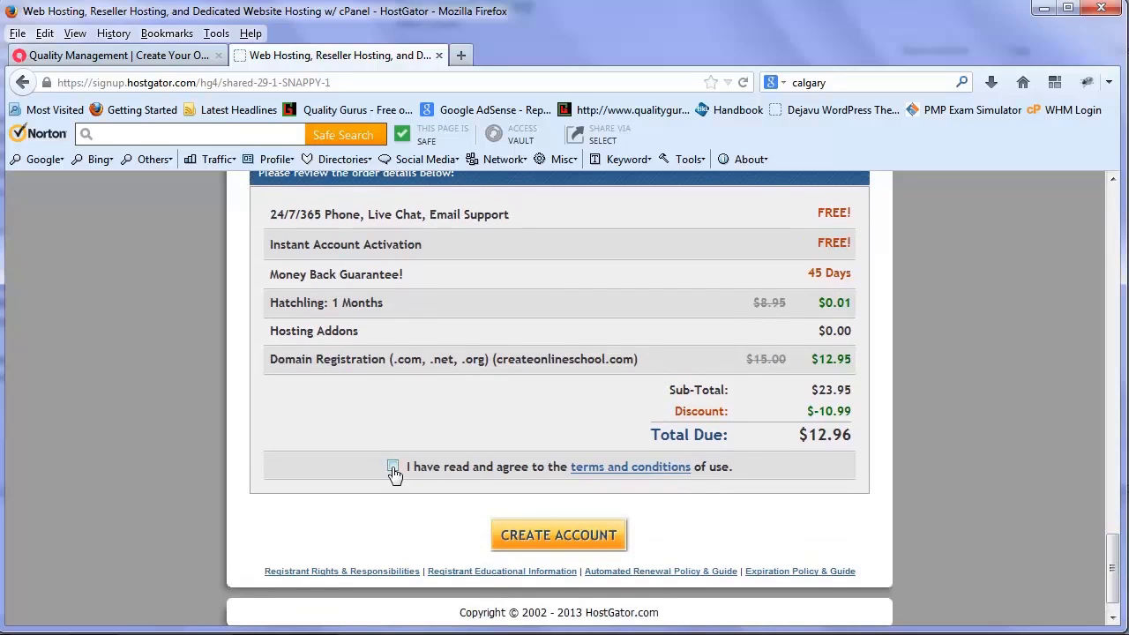
{"action": "left_click", "coordinate": [543, 538]}
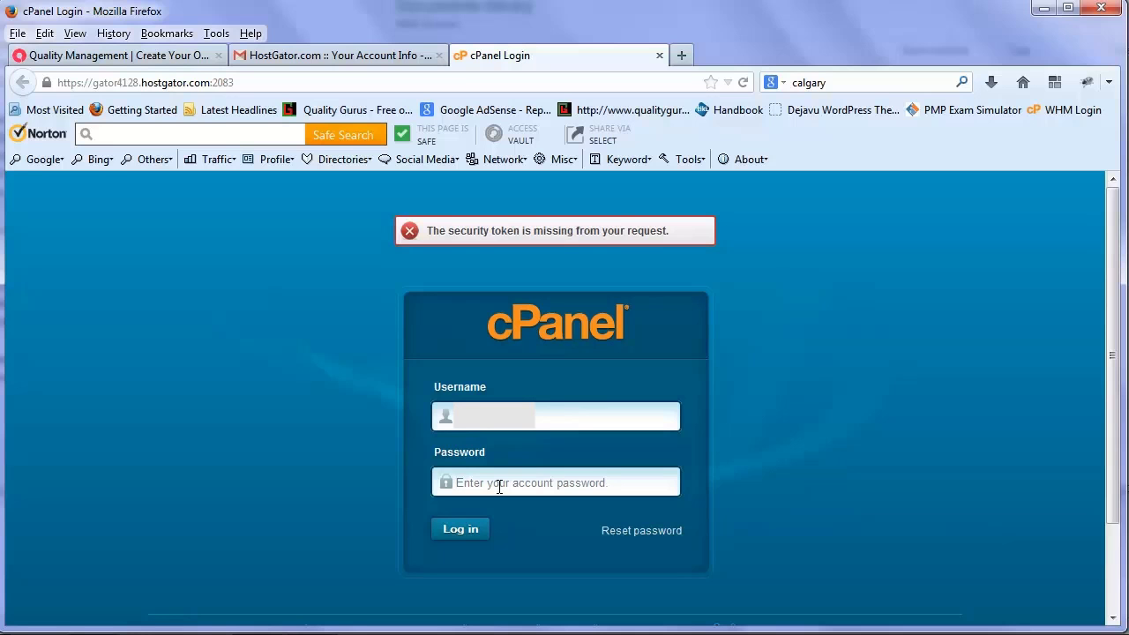
Log in to cPanel with the account password and dismiss the Cloud Backup offer.
{"action": "left_click", "coordinate": [499, 487]}
{"action": "key", "text": "ctrl+v"}
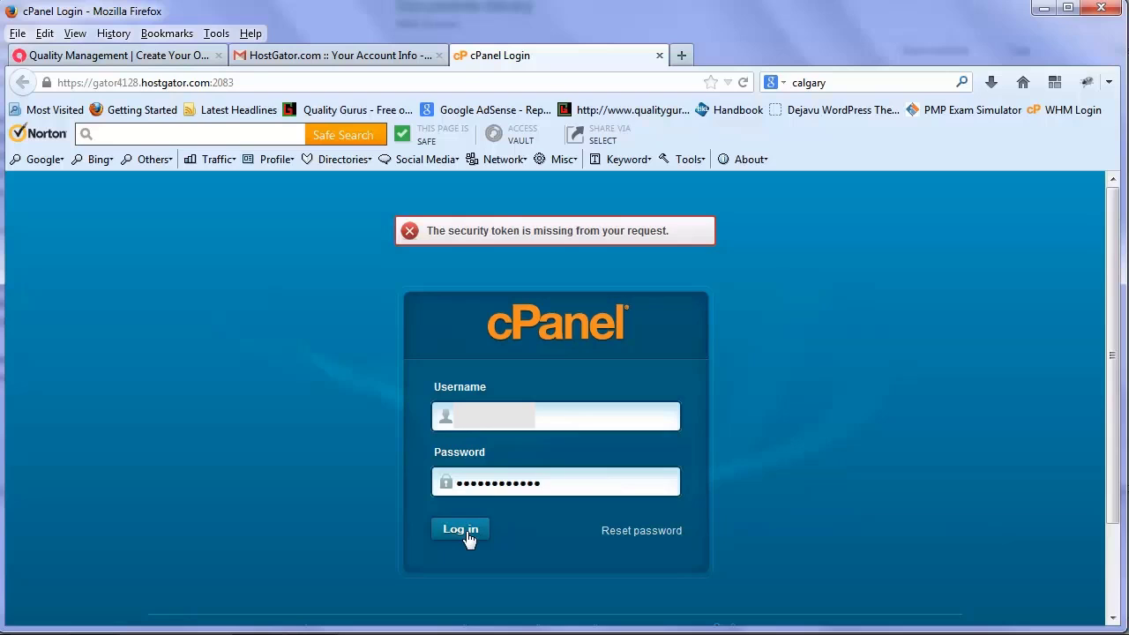
{"action": "left_click", "coordinate": [467, 532]}
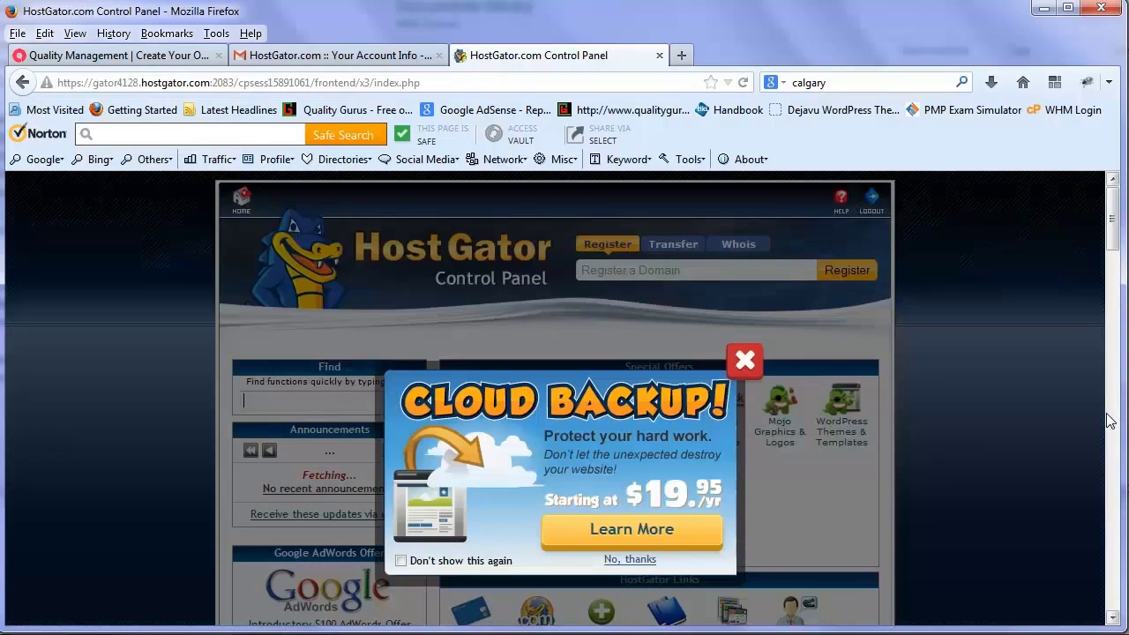
{"action": "left_click", "coordinate": [744, 360]}
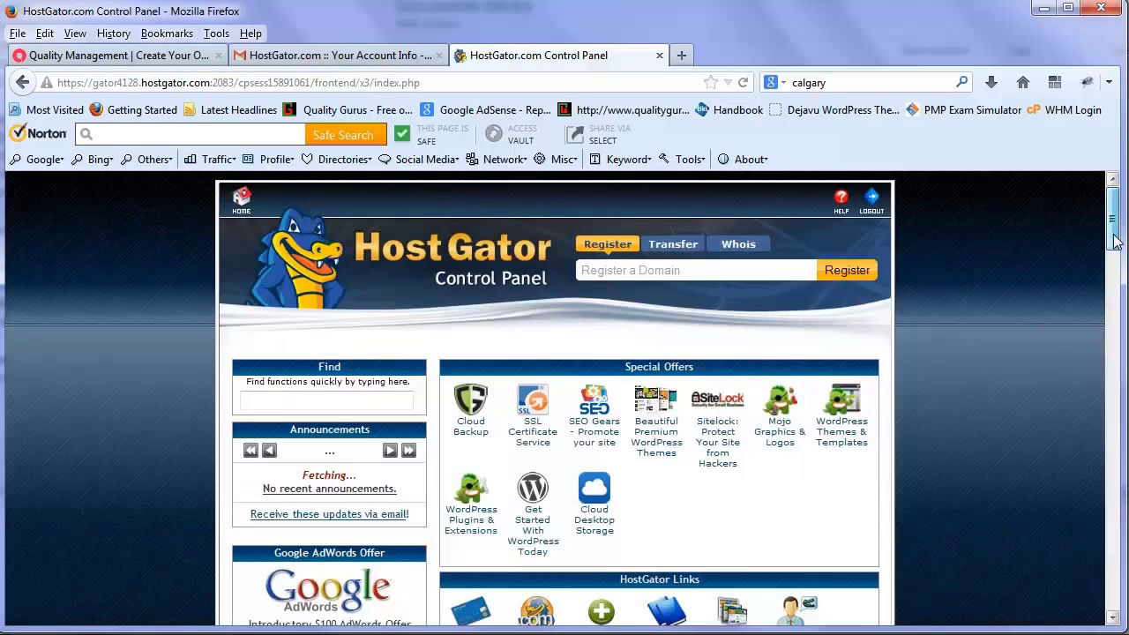
Open QuickInstall from the control panel's software services and choose WordPress from the blog software.
{"action": "left_click_drag", "start_coordinate": [1114, 239], "coordinate": [1090, 458]}
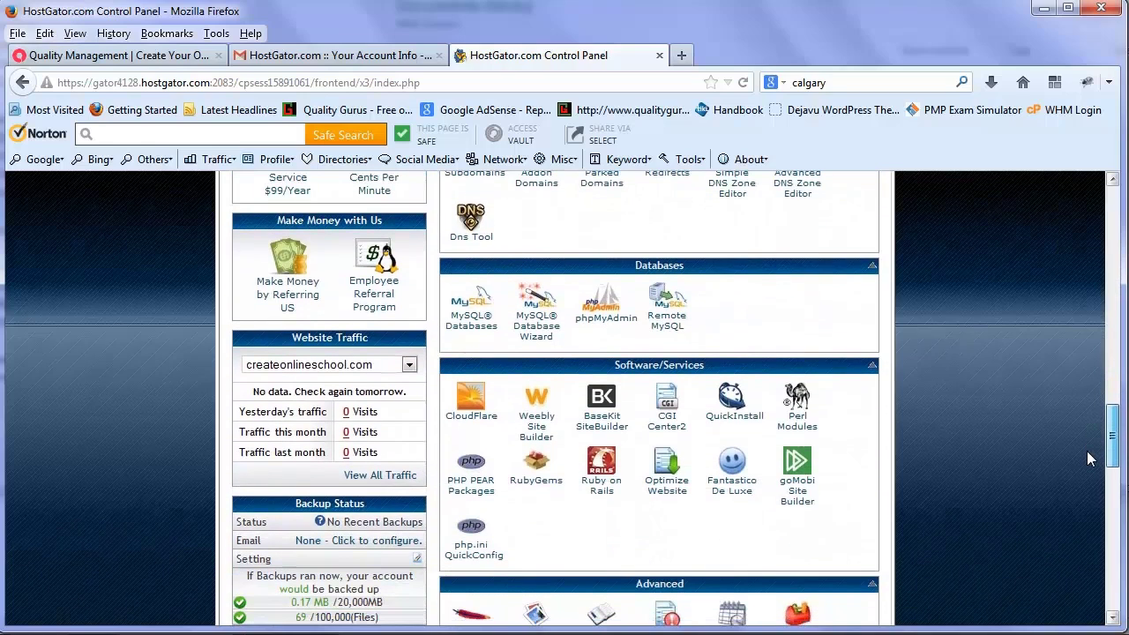
{"action": "left_click", "coordinate": [739, 424]}
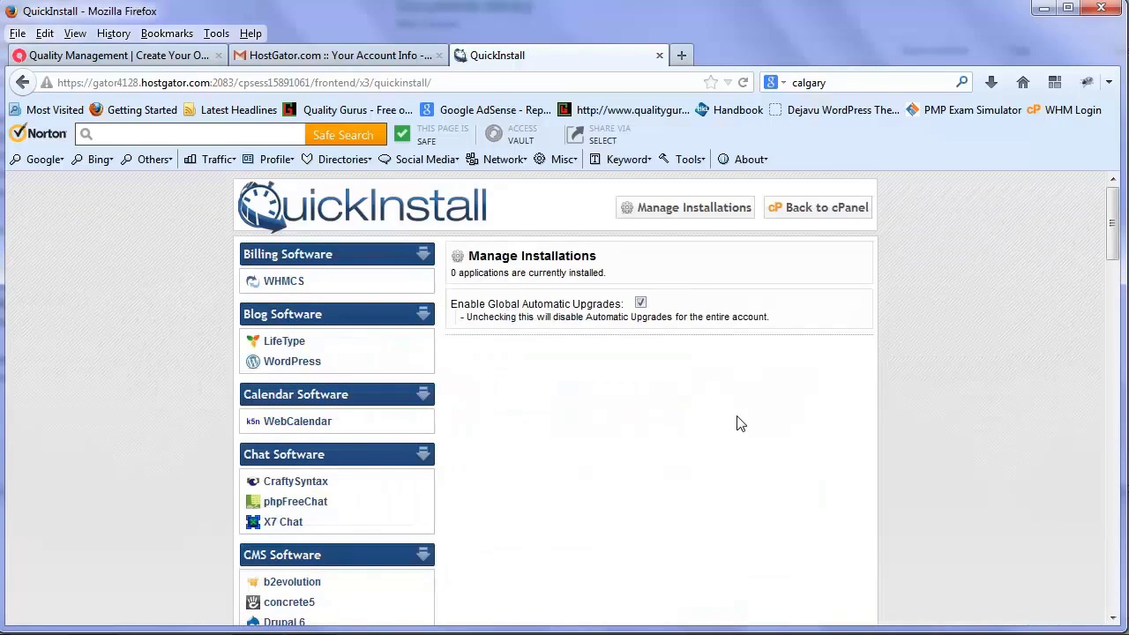
{"action": "left_click", "coordinate": [295, 367]}
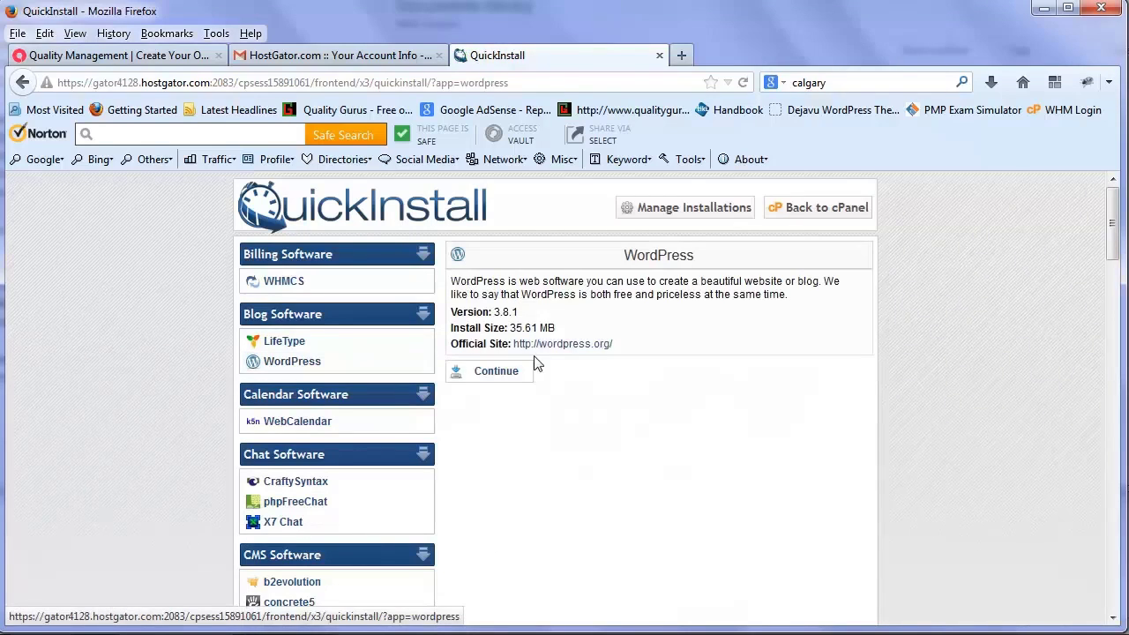
Install WordPress at the root of createonlineschool.com, leaving the subdirectory empty and auto upgrades enabled.
{"action": "left_click", "coordinate": [499, 373]}
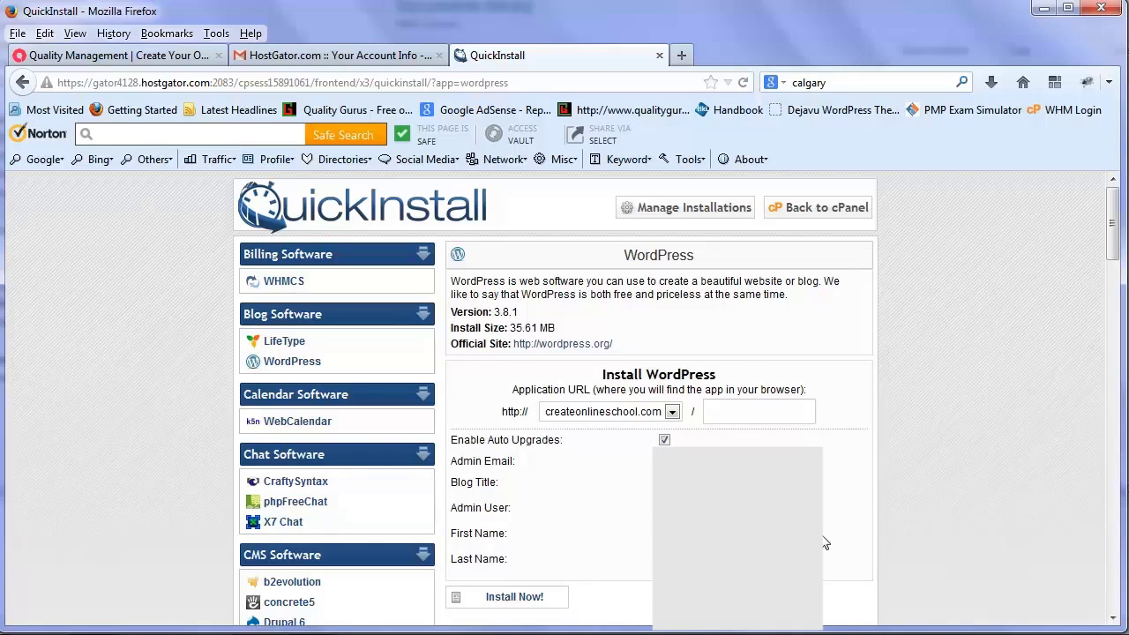
{"action": "left_click", "coordinate": [745, 416]}
{"action": "left_click", "coordinate": [529, 600]}
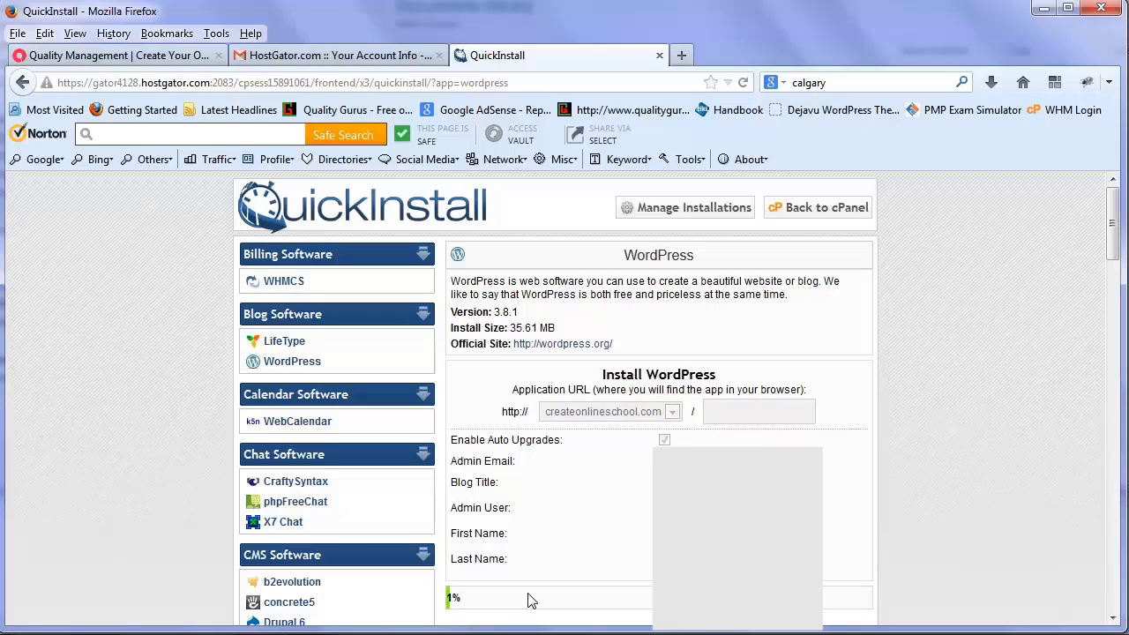